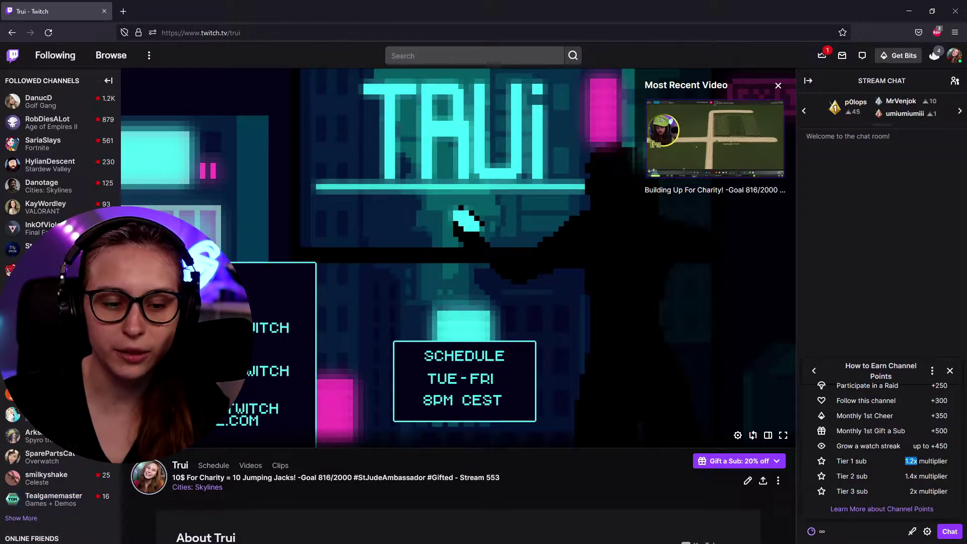
Step: Review the ways to earn channel points and their point values, and open the help article on channel points
scroll(941, 416, up, 2)
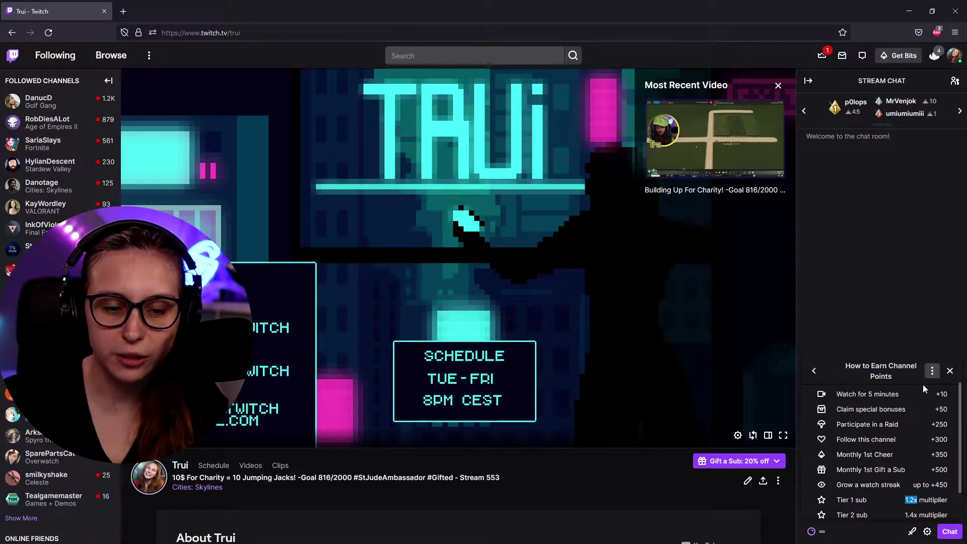
scroll(930, 436, down, 2)
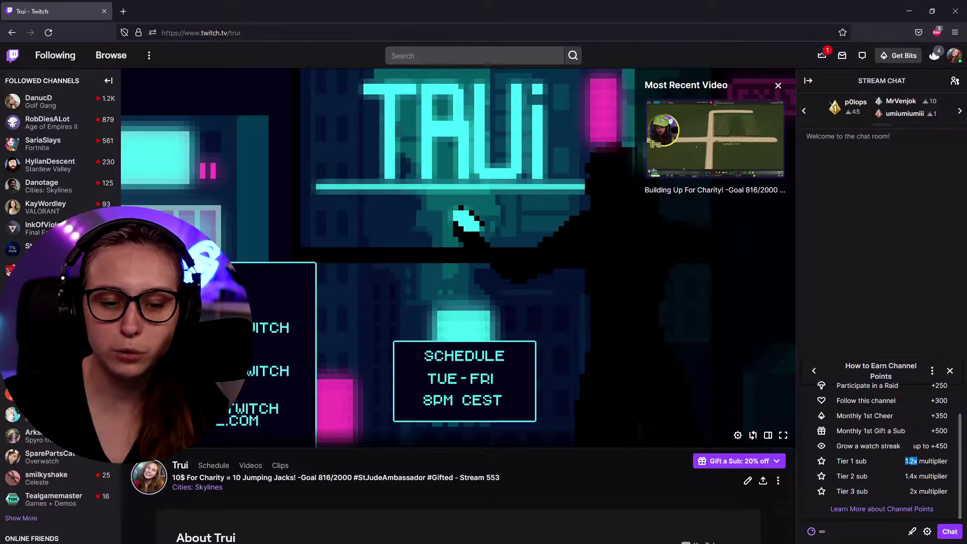
scroll(940, 416, up, 2)
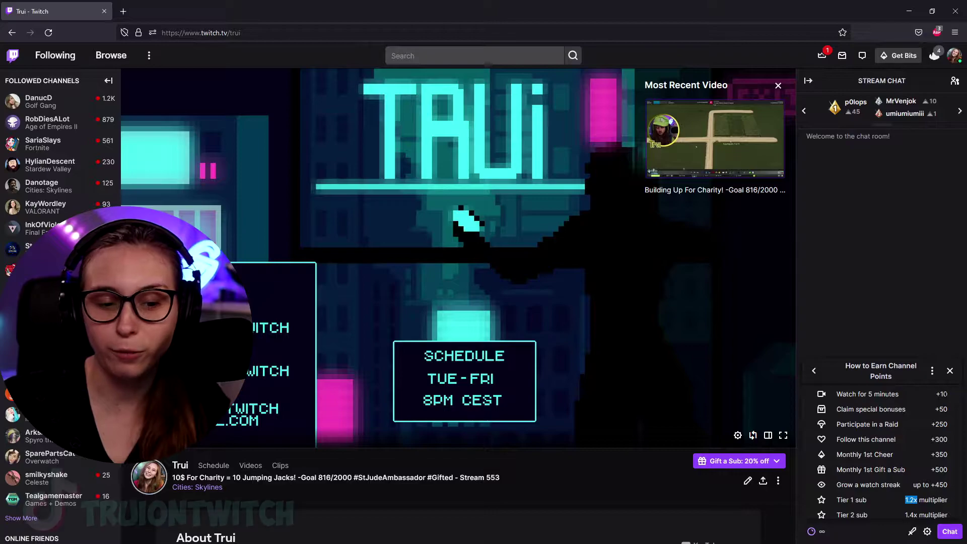
scroll(881, 443, down, 1)
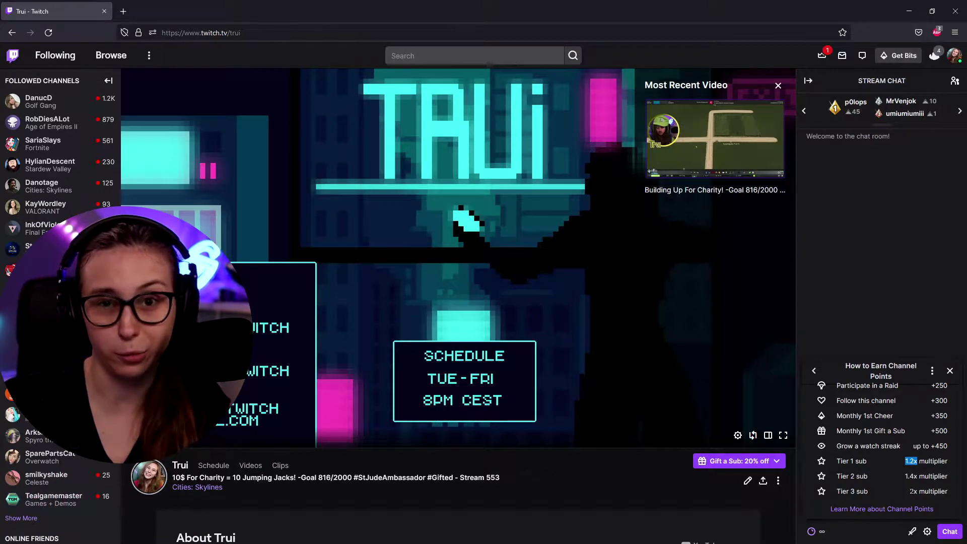
scroll(919, 471, up, 1)
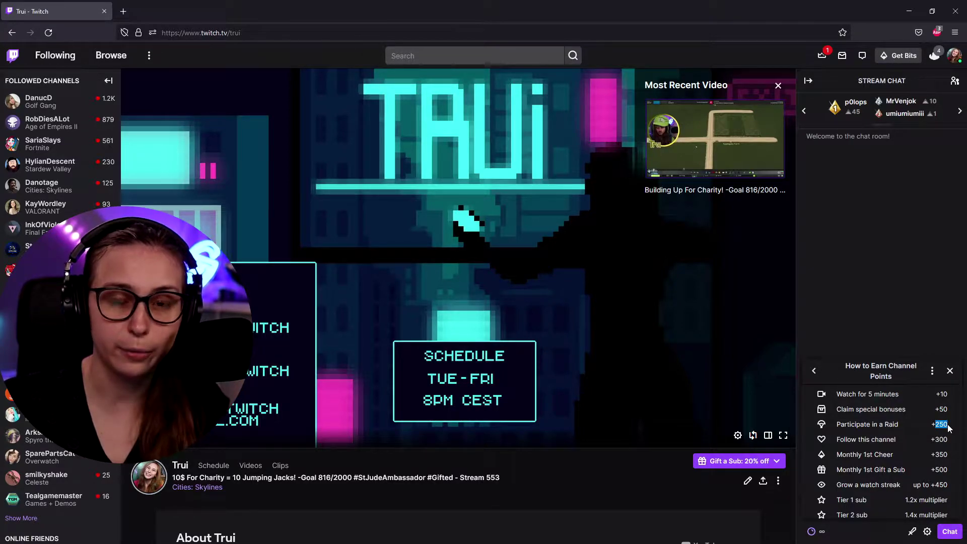
scroll(901, 453, down, 1)
key(ctrl+t)
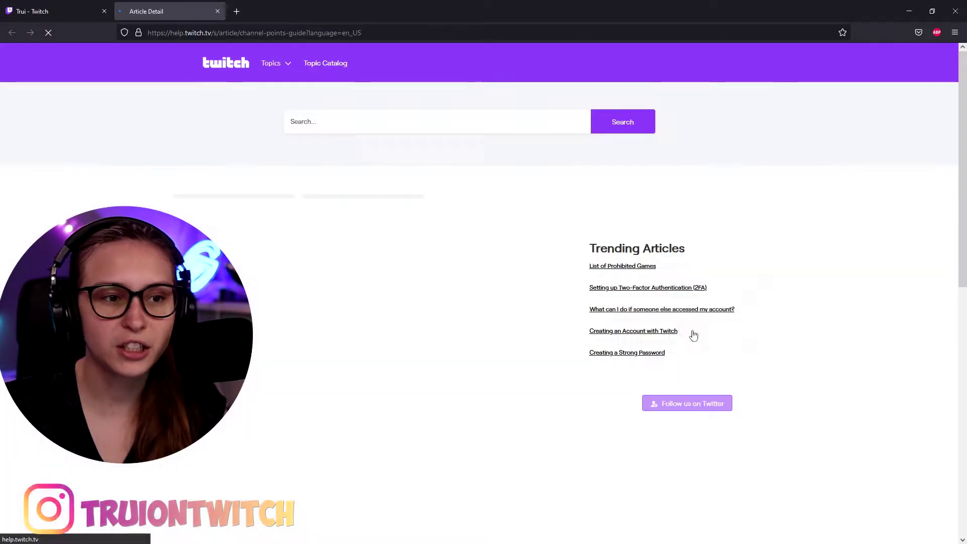
drag(962, 55, 963, 30)
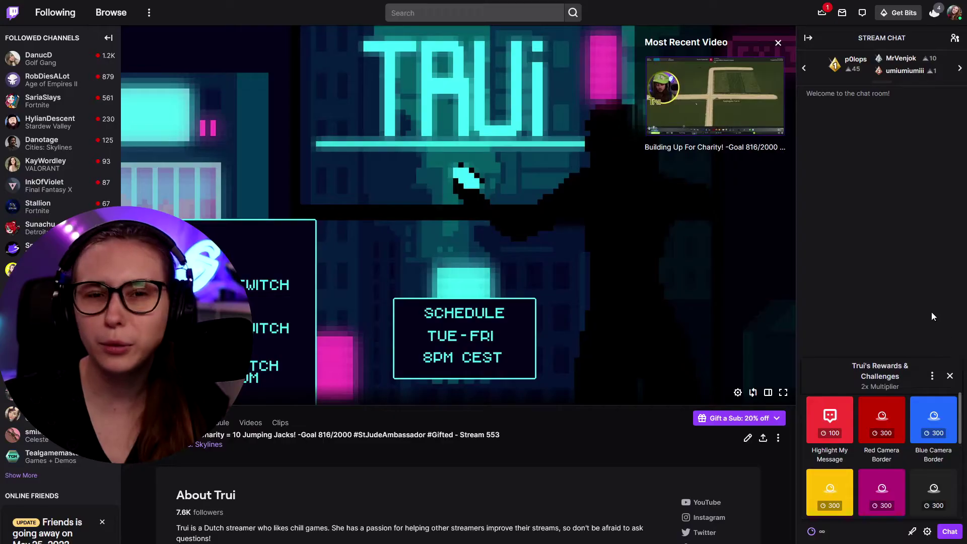
Step: Close the channel's rewards list and open the Channel Points settings under Viewer Rewards in the Creator Dashboard
scroll(928, 431, down, 2)
click(911, 57)
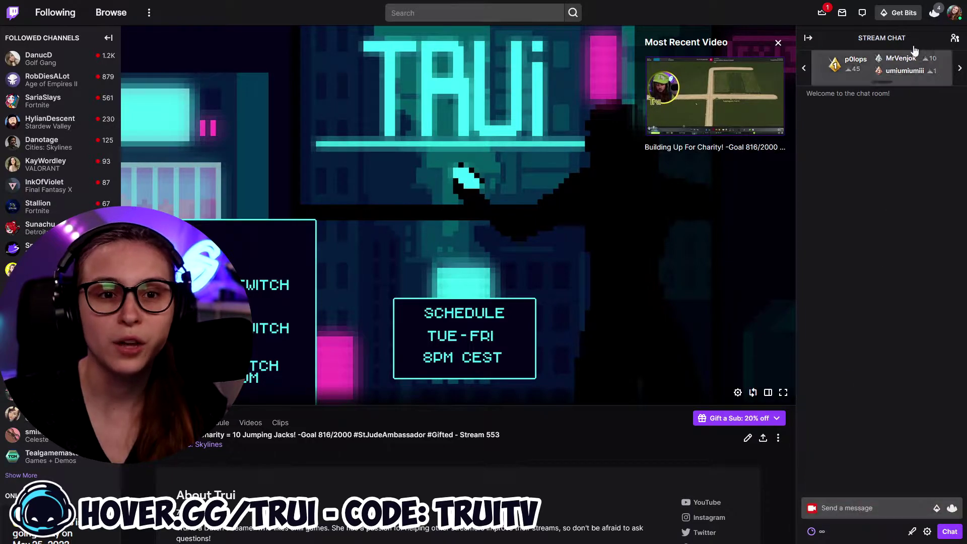
click(954, 12)
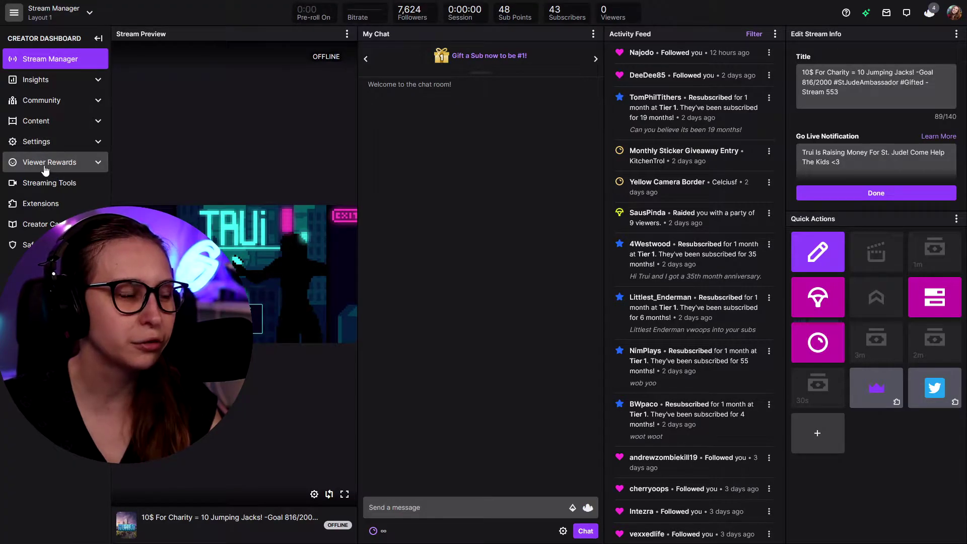
click(45, 163)
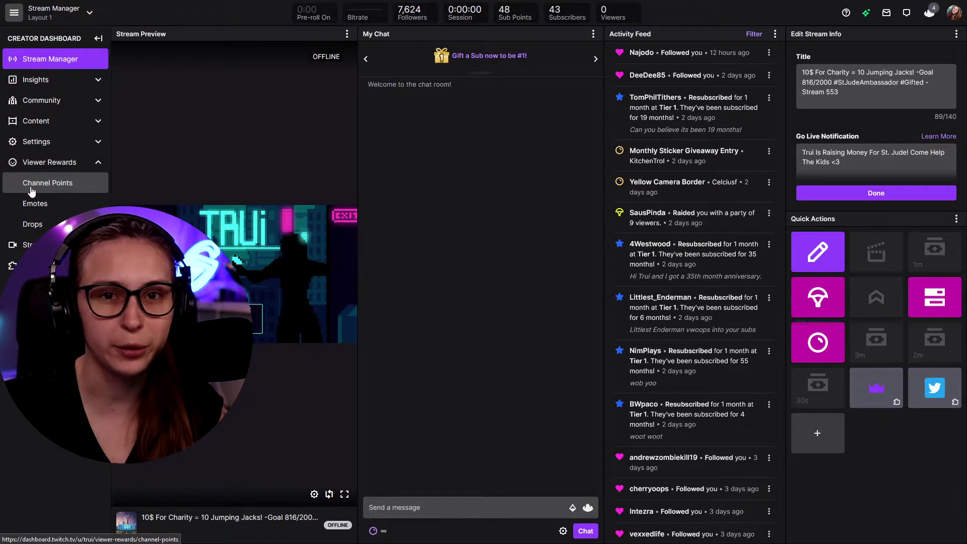
click(31, 184)
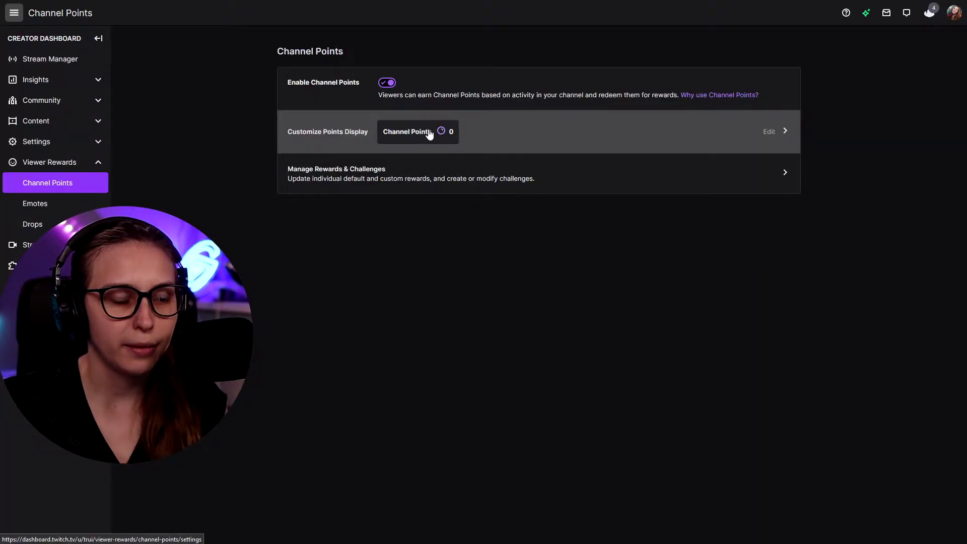
Step: Open the points display customization and select the text of the Points' Name without changing it
click(575, 133)
click(432, 100)
triple_click(429, 100)
click(412, 100)
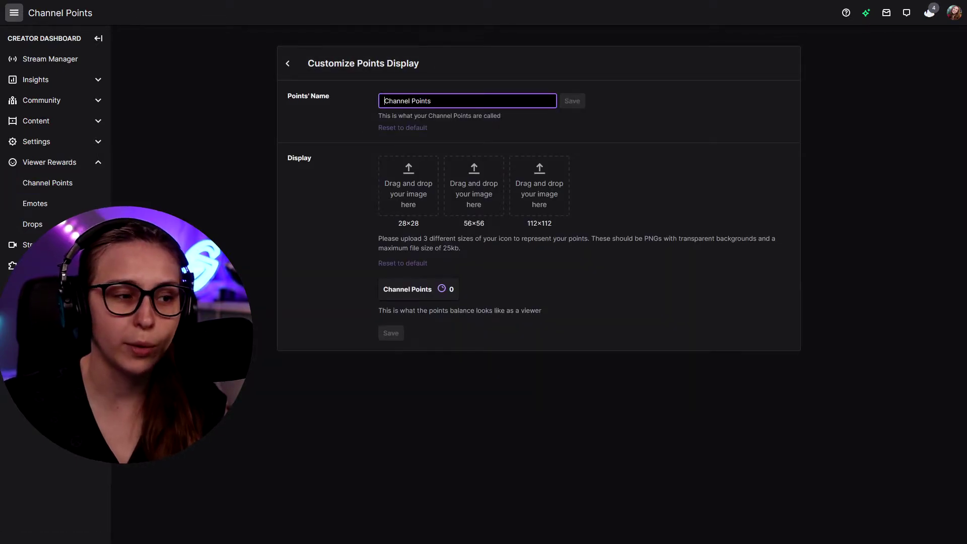
double_click(406, 100)
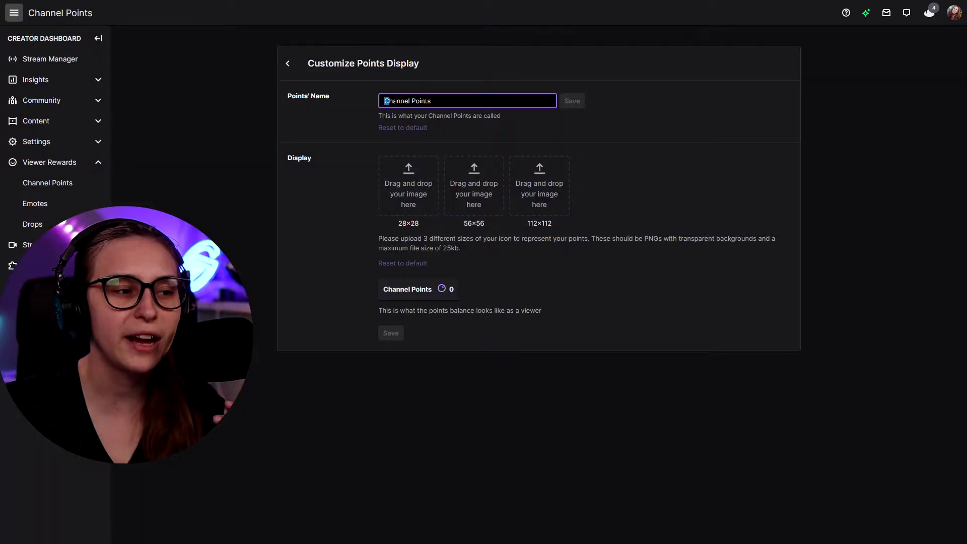
drag(385, 101, 458, 106)
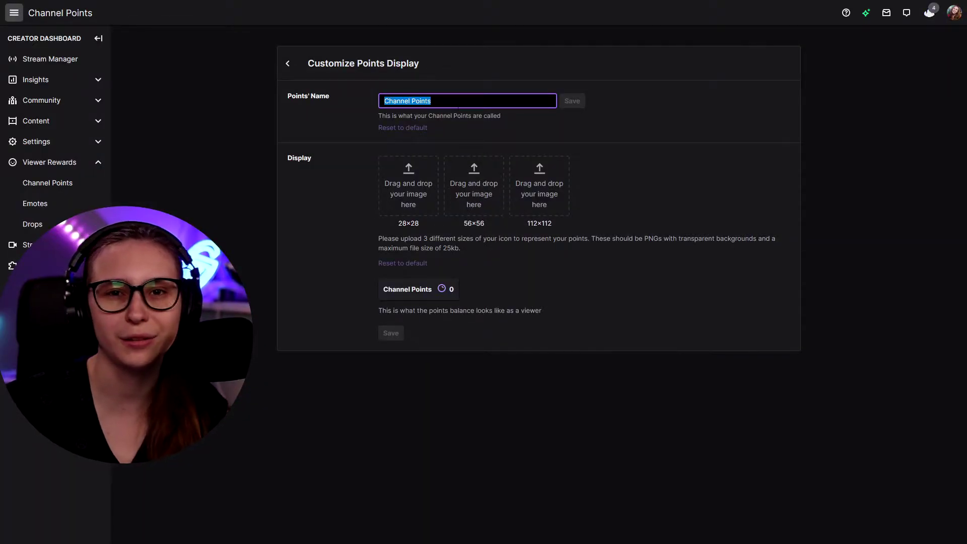
click(457, 104)
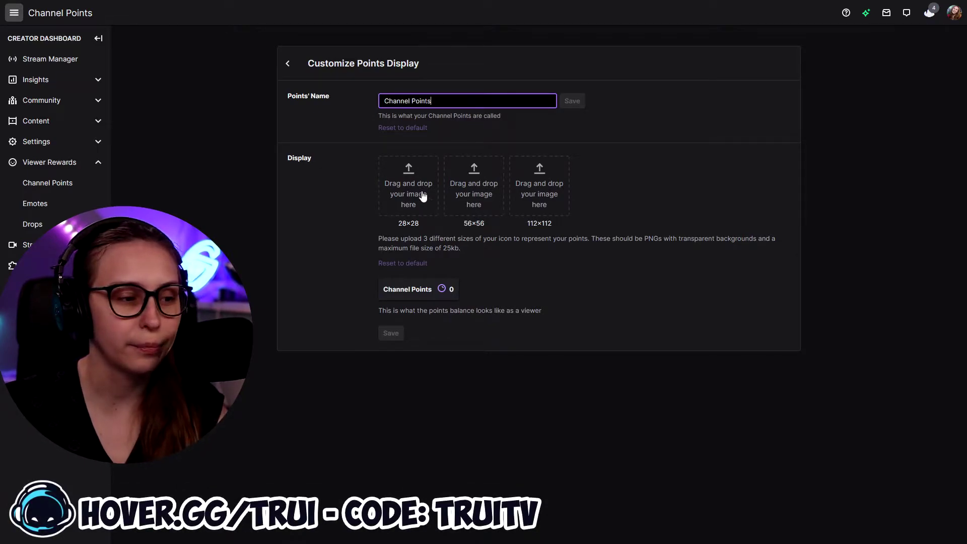
Step: Upload face emote PNGs as the 28×28, 56×56 and 112×112 channel points icons, and reset the icons to default
click(439, 212)
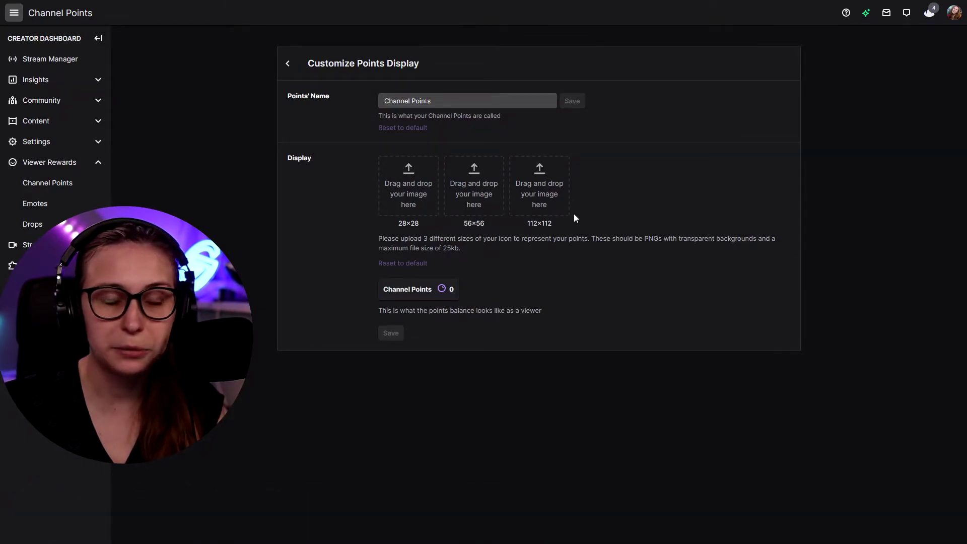
click(424, 201)
scroll(217, 201, down, 10)
double_click(225, 201)
click(541, 195)
scroll(485, 141, down, 10)
double_click(181, 202)
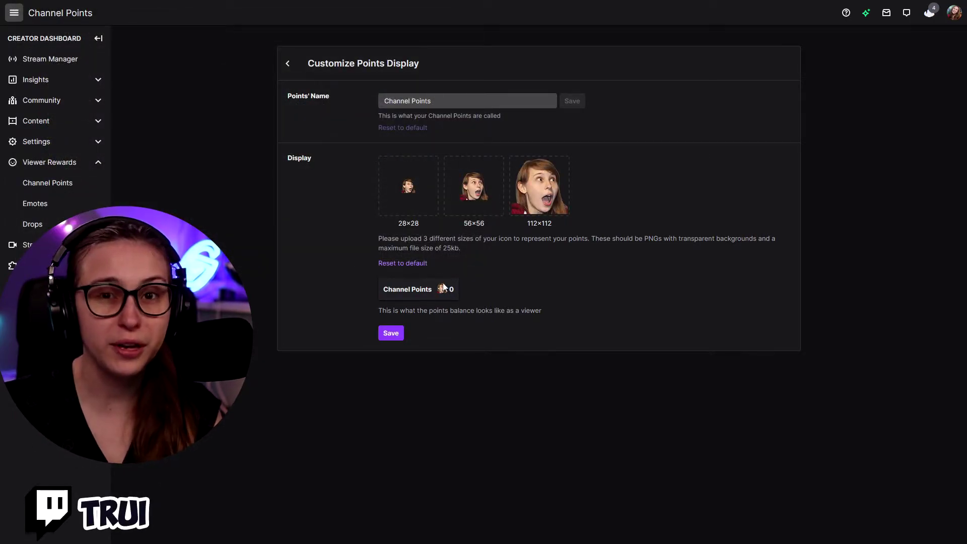
click(415, 263)
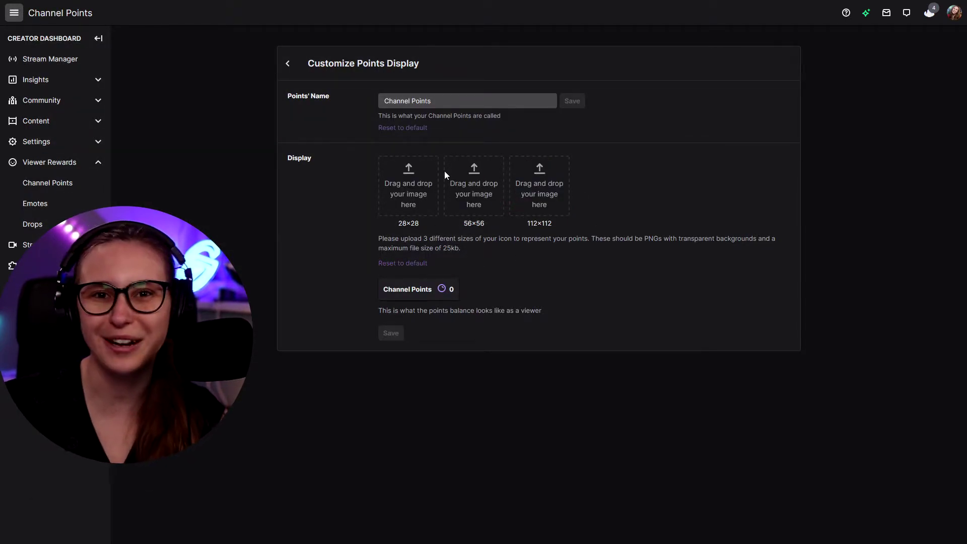
Step: Open Manage Rewards & Challenges and look through the custom rewards down to the Default Rewards section
click(287, 63)
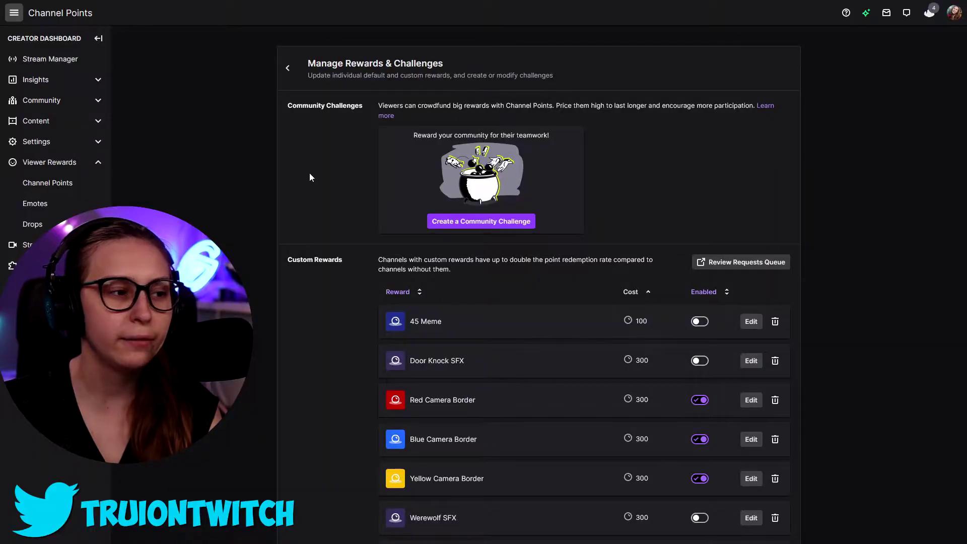
scroll(321, 260, down, 15)
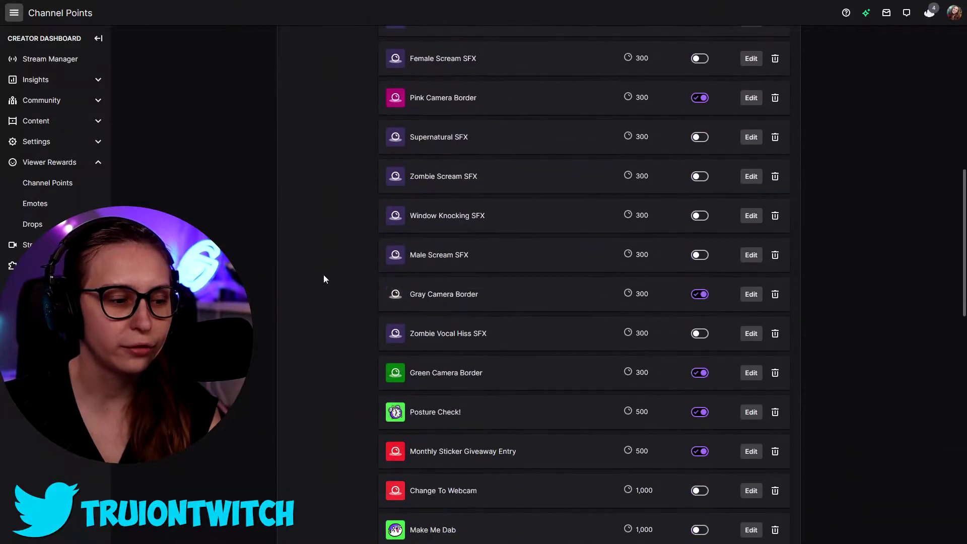
scroll(325, 278, down, 3)
drag(292, 277, 349, 275)
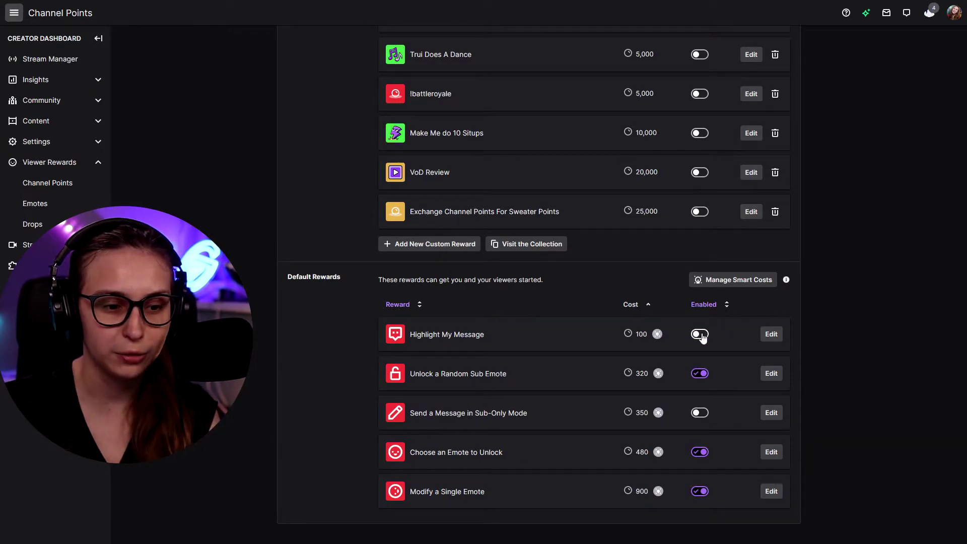
Step: Upload face emote PNGs as the Highlight My Message reward's 28×28, 56×56 and 112×112 icons, and reset them to default
click(771, 335)
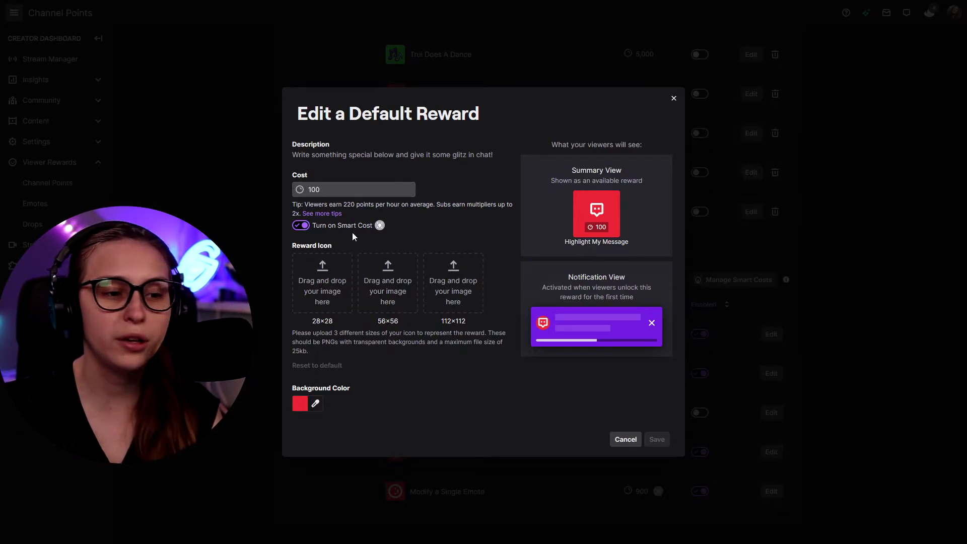
mouse_move(381, 226)
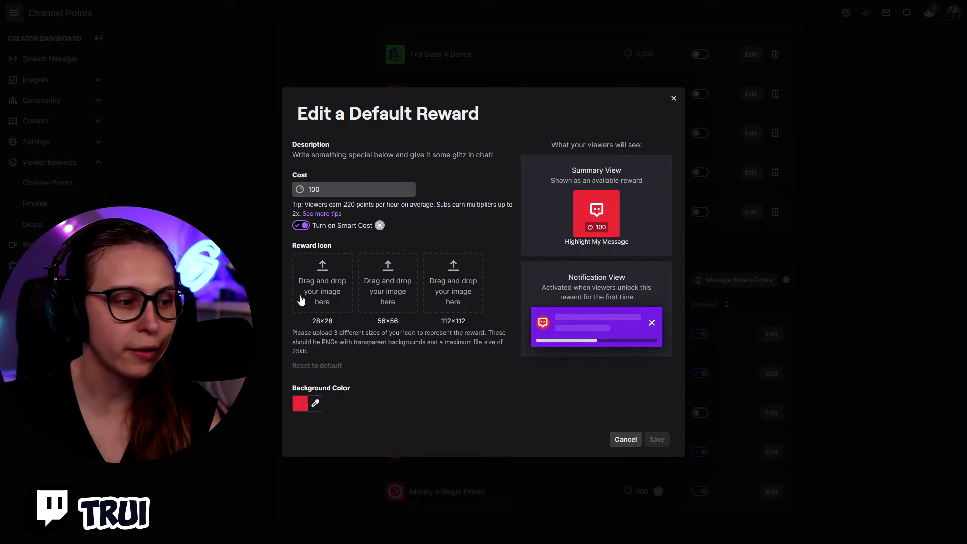
click(385, 292)
scroll(470, 125, down, 10)
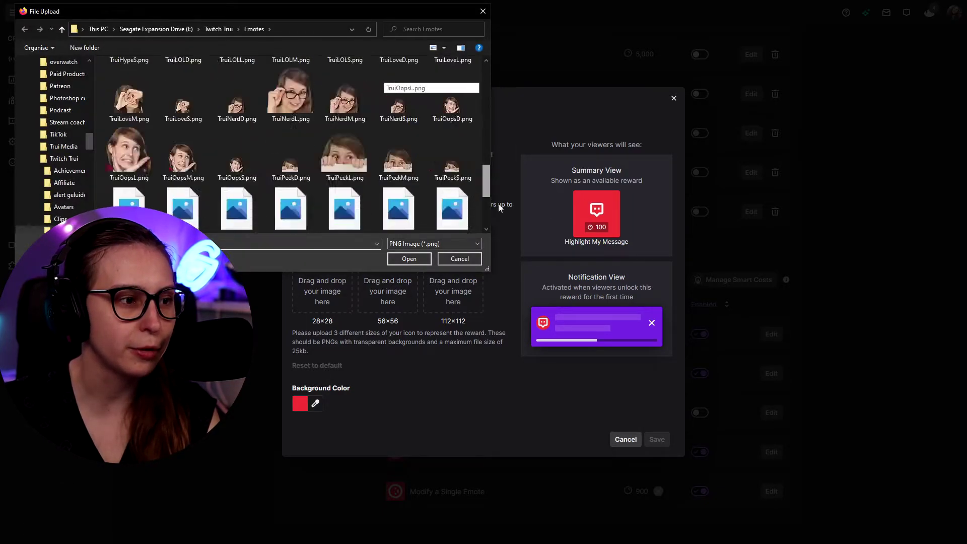
double_click(290, 208)
click(387, 292)
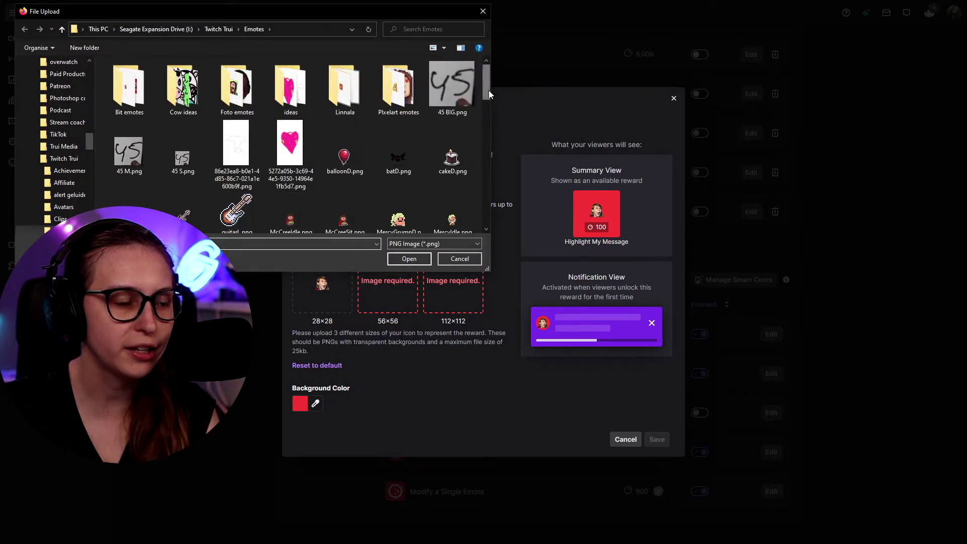
drag(487, 91, 488, 228)
double_click(236, 207)
click(454, 292)
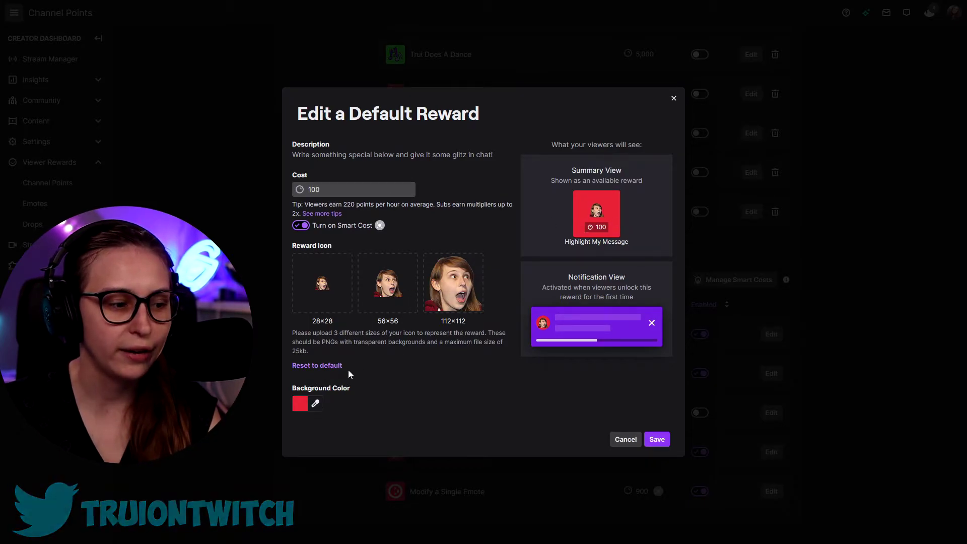
click(322, 365)
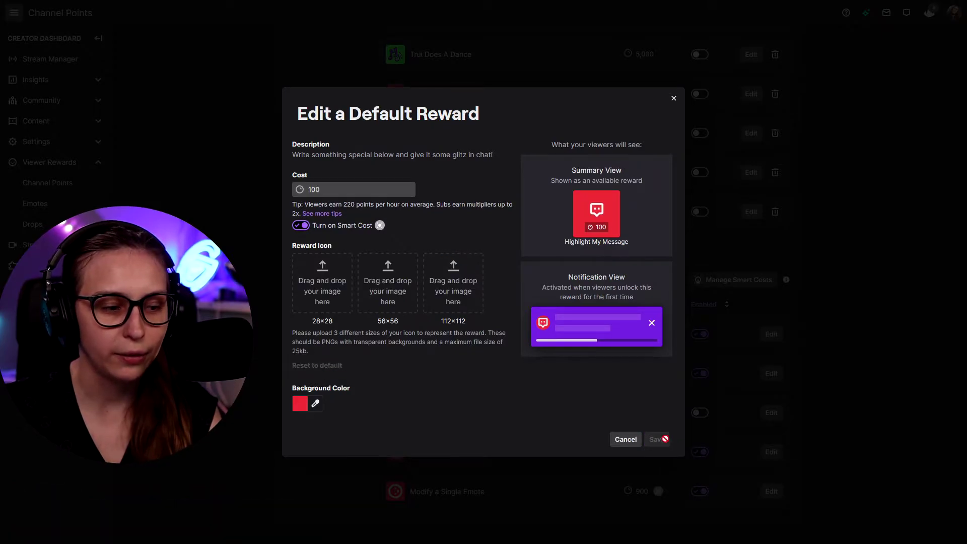
Step: Reset the Highlight My Message reward's background color to default and close the reward editor without saving
click(316, 405)
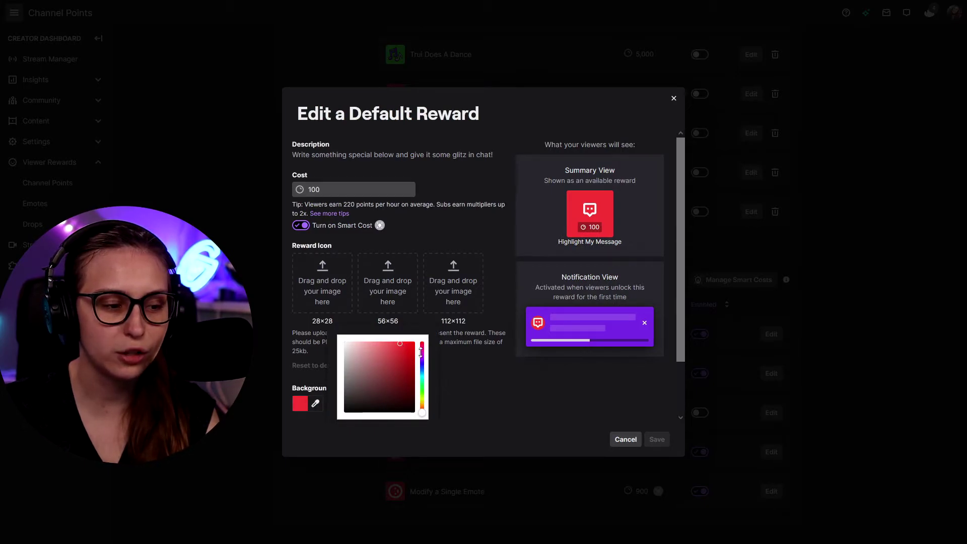
scroll(365, 359, down, 2)
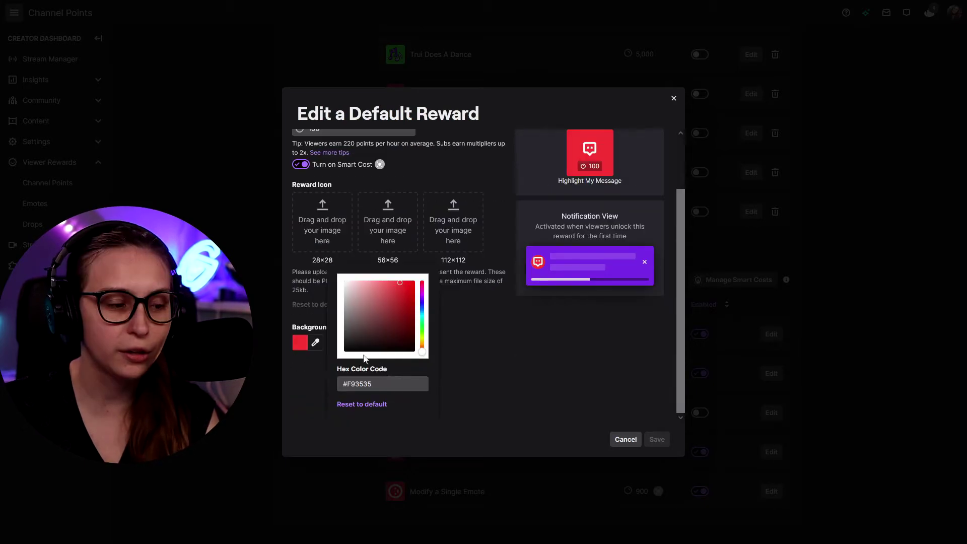
click(362, 404)
click(673, 98)
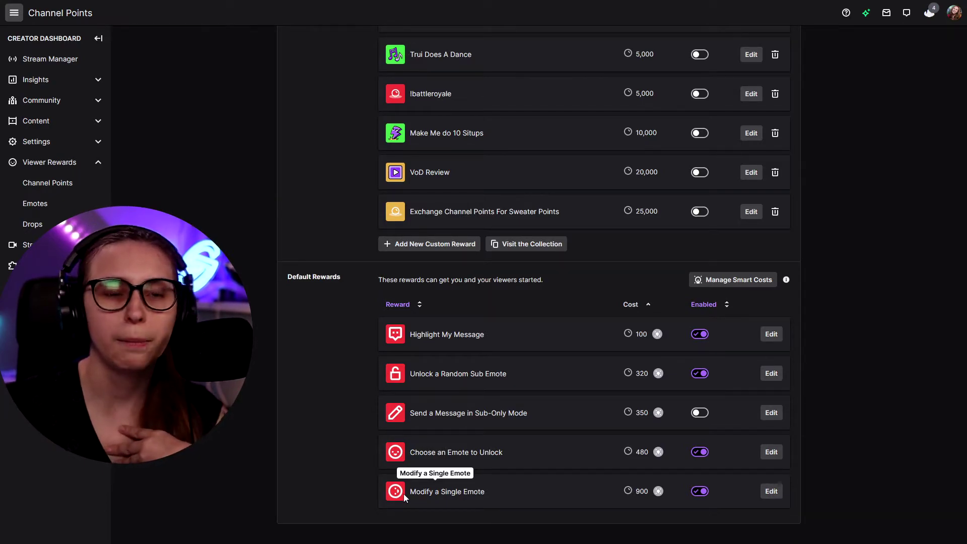
Step: Examine the custom rewards list from the most expensive to the cheapest reward, including costs and enabled states
scroll(435, 281, up, 6)
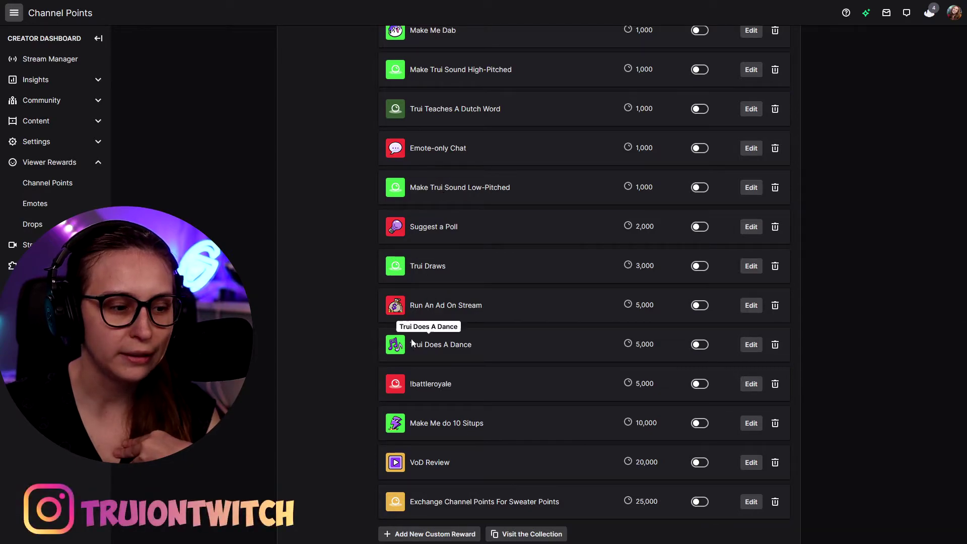
scroll(434, 312, up, 2)
scroll(484, 429, up, 6)
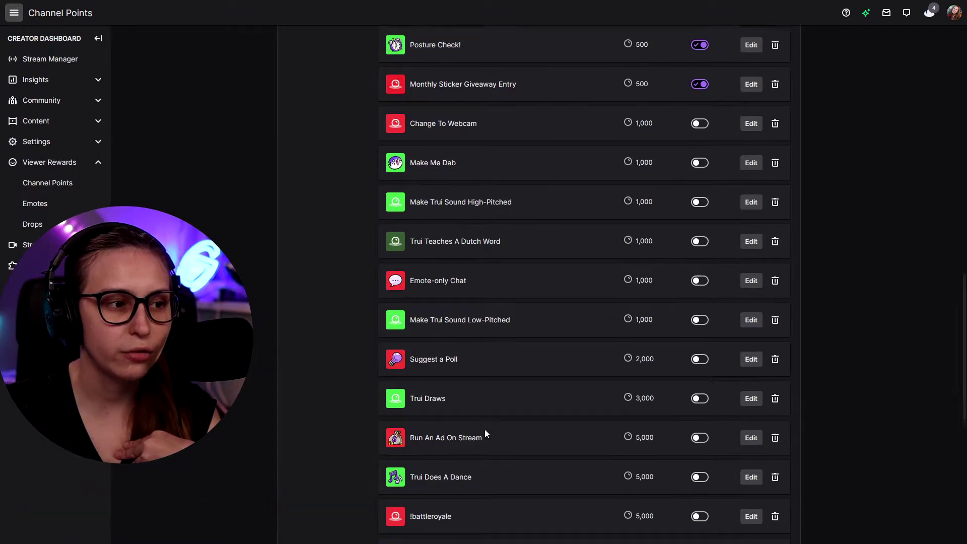
scroll(519, 340, up, 6)
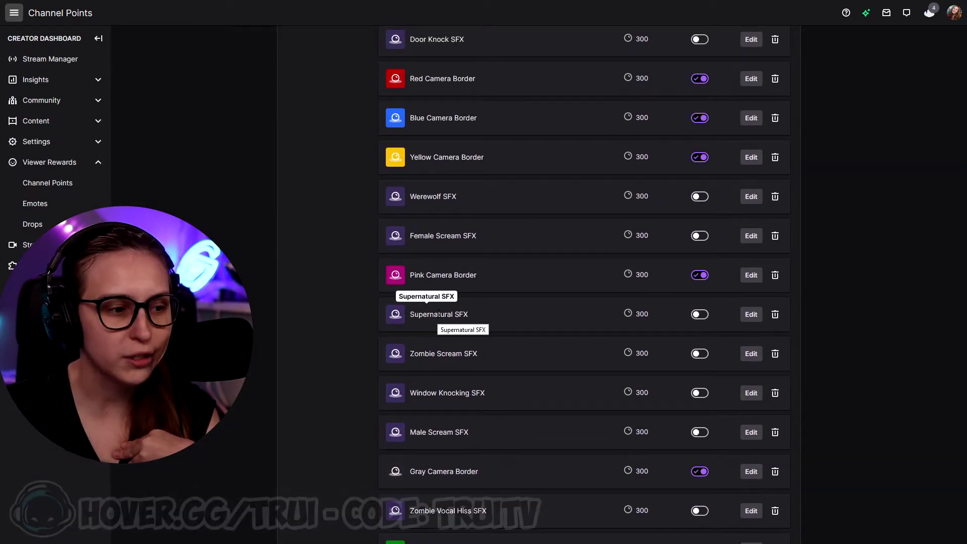
scroll(443, 322, up, 2)
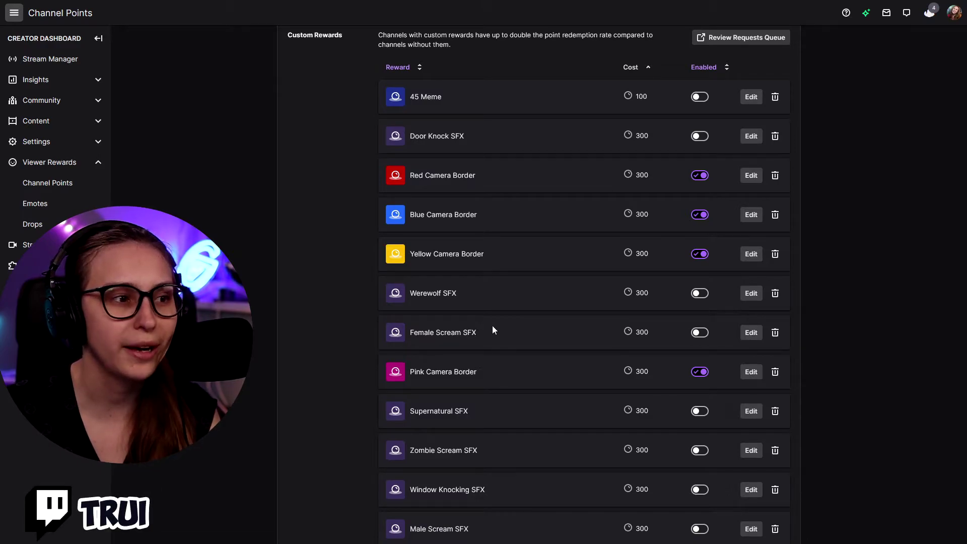
scroll(491, 325, up, 2)
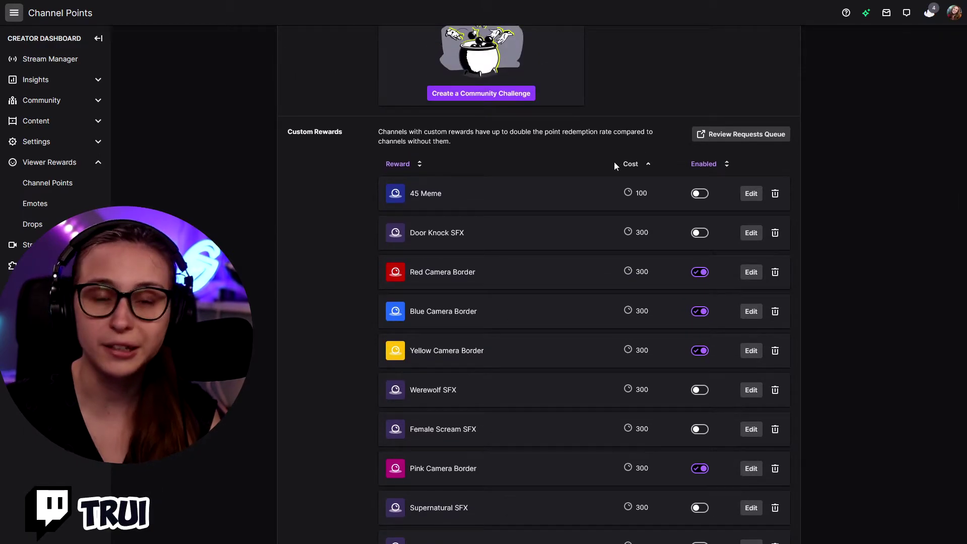
Step: Start a new custom reward from the end of the custom rewards list and name it Jumping Jacks
scroll(615, 166, down, 18)
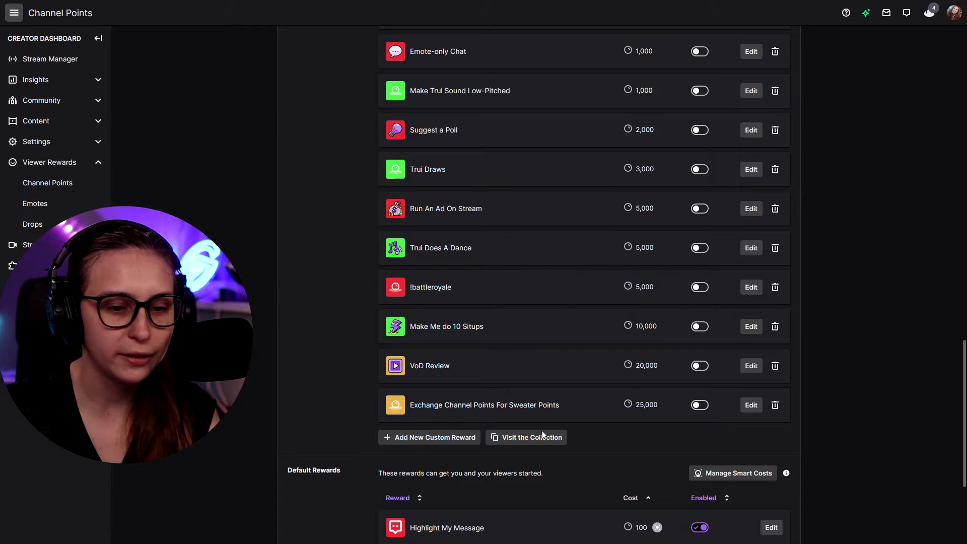
drag(964, 438, 963, 156)
scroll(584, 285, down, 18)
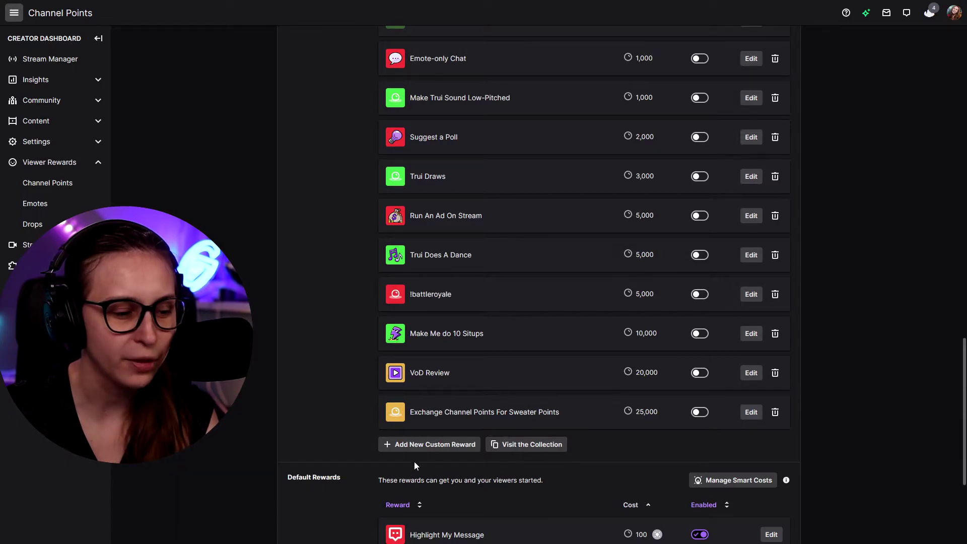
click(462, 452)
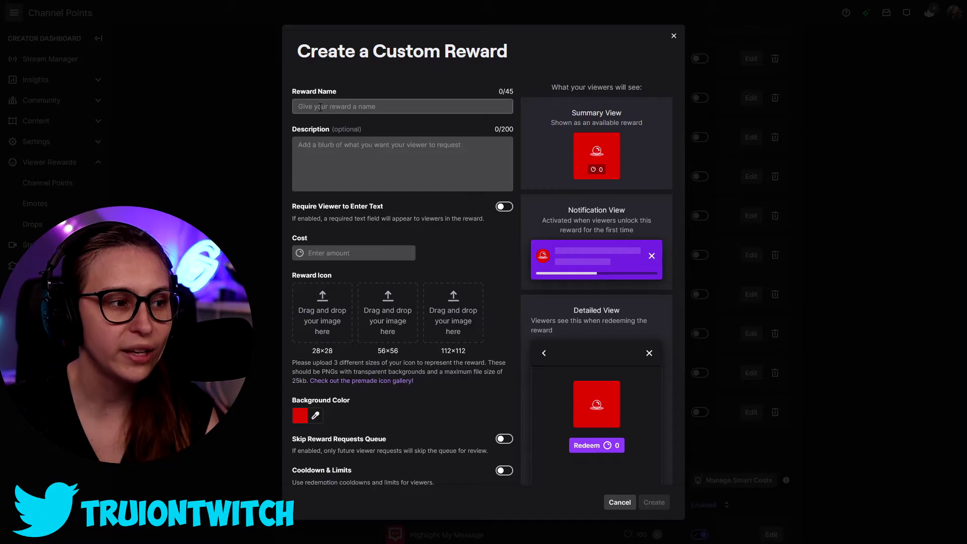
click(403, 106)
text(Jun)
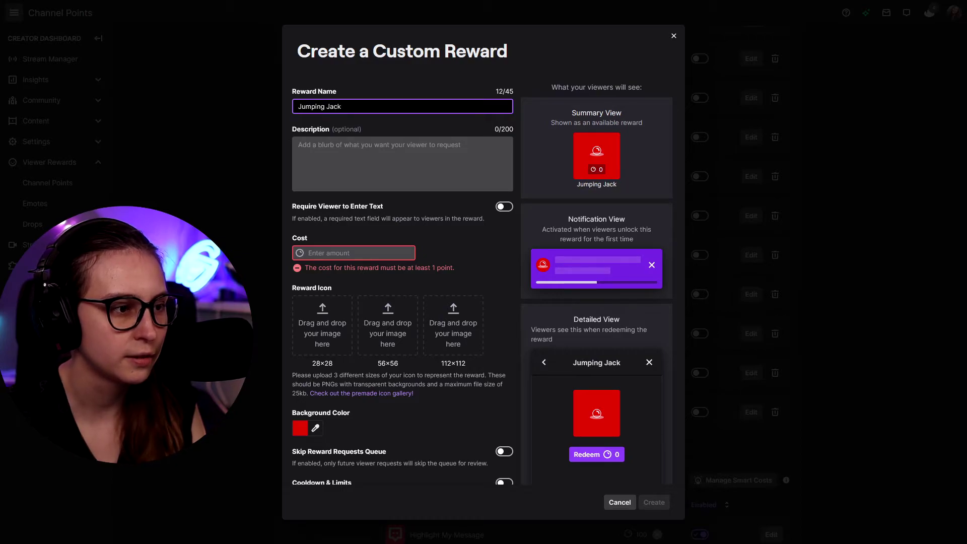
Step: Enter the description "Trui does 10 Jumping Jacks" and set the reward's cost to 1000 points
click(402, 161)
text(T)
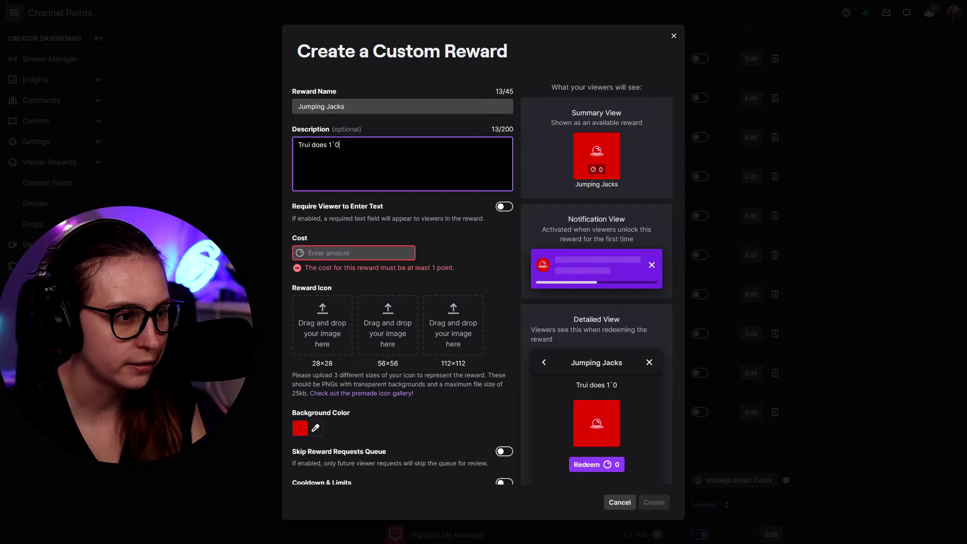
text(rui does 10 Jumping Jacks)
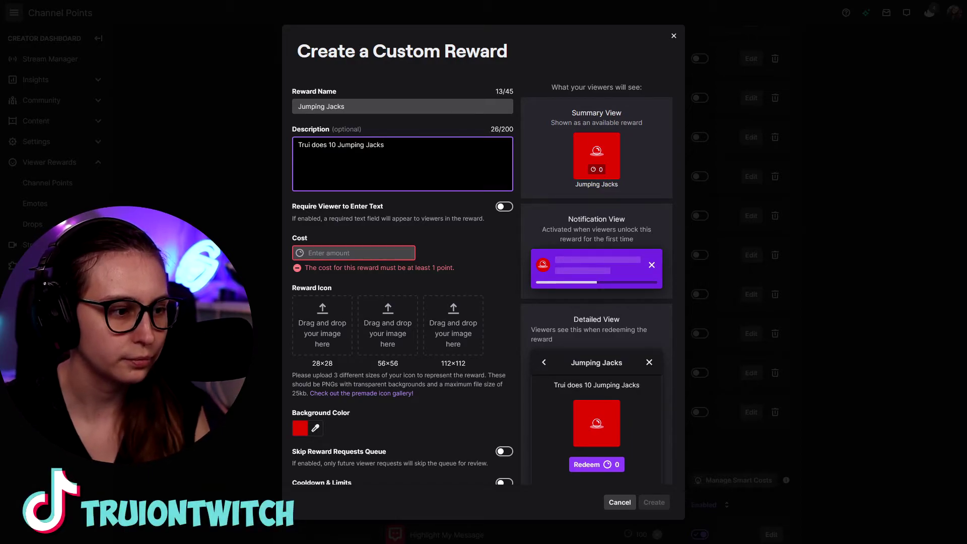
click(347, 252)
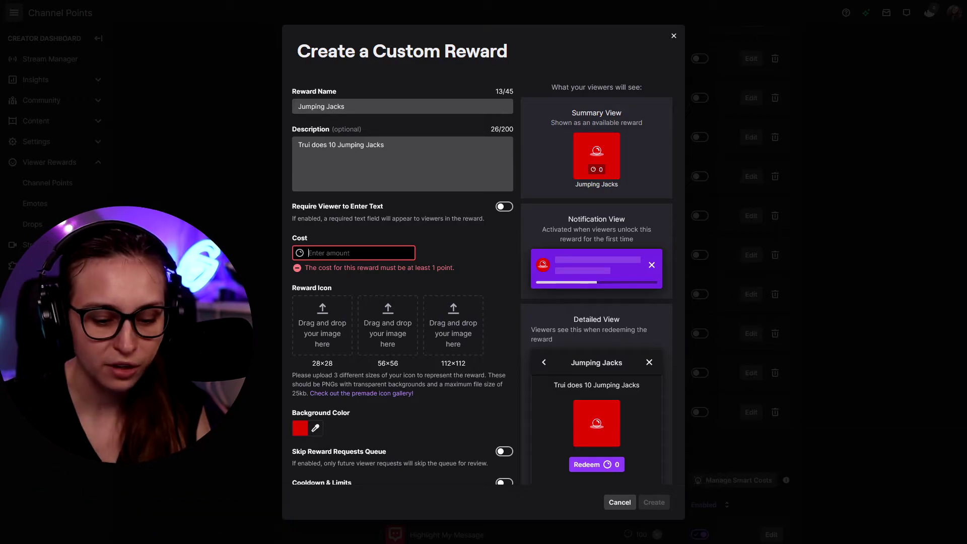
text(1000)
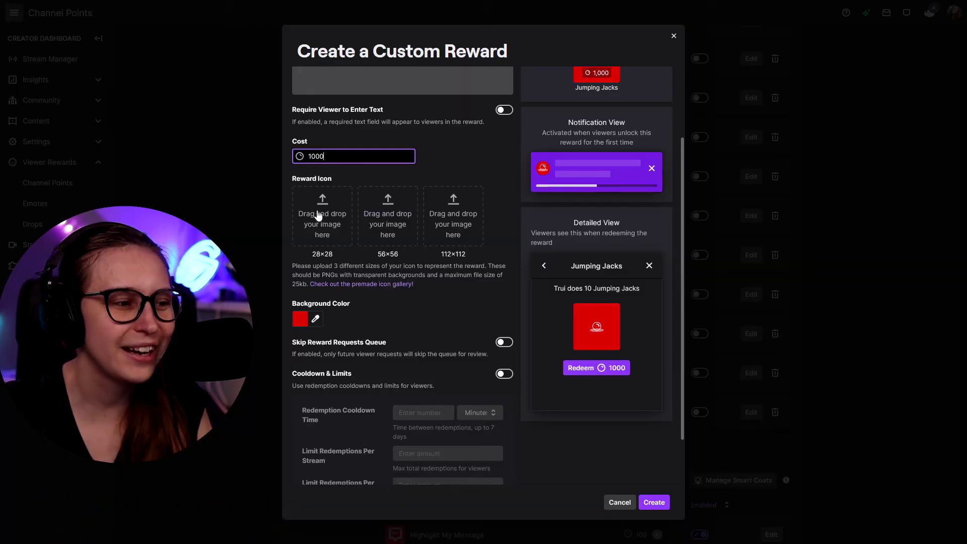
Step: Upload the TruiWOW face PNGs as the 28×28, 56×56 and 112×112 reward icons and change the background color to a lighter red
click(334, 223)
scroll(472, 89, down, 10)
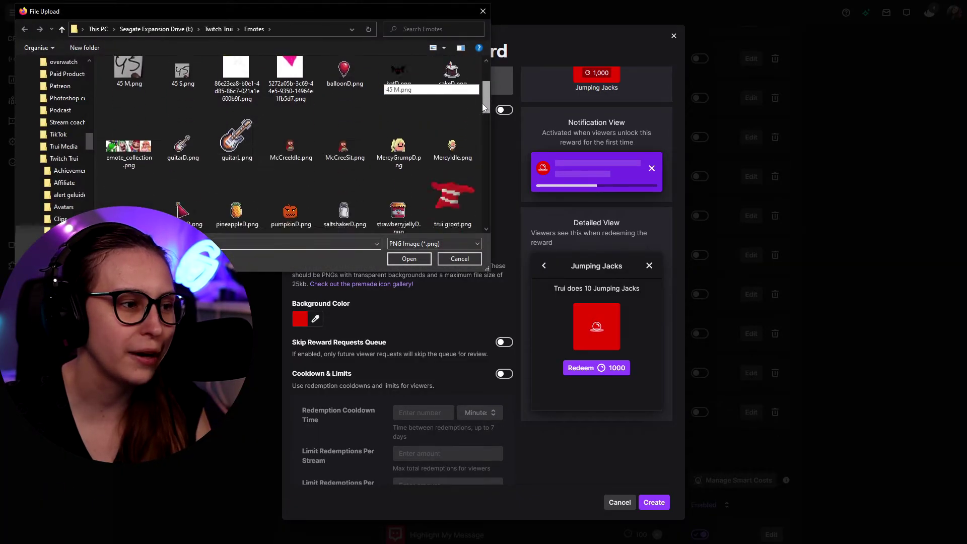
double_click(181, 202)
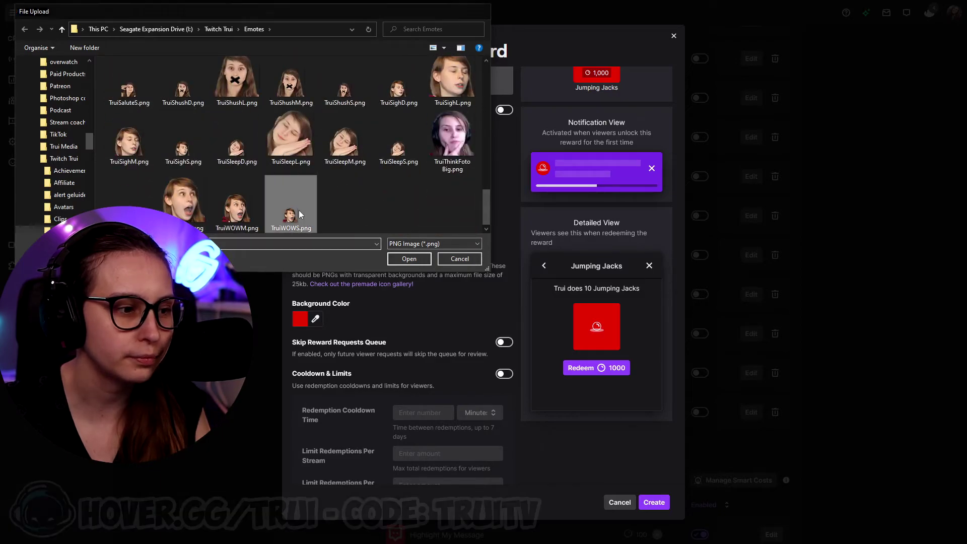
click(388, 215)
scroll(485, 115, down, 10)
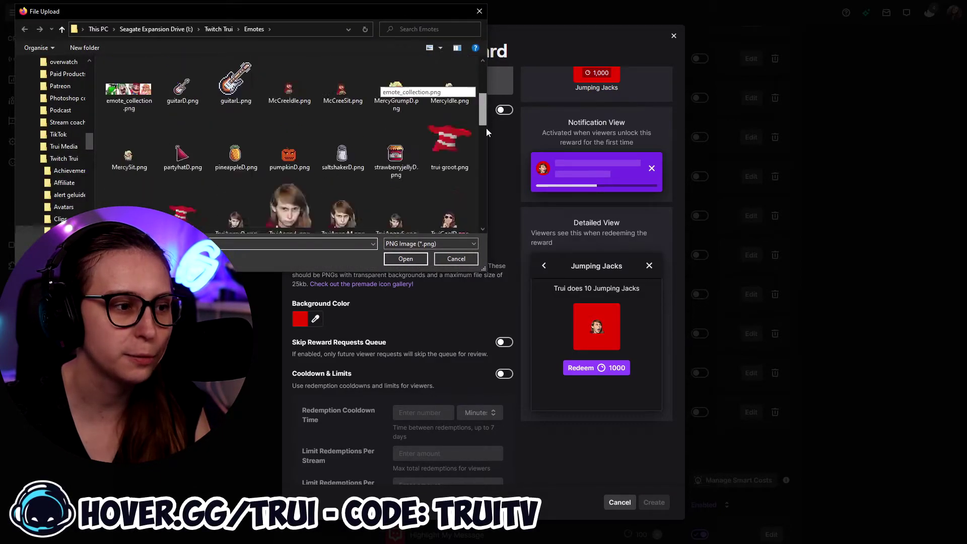
double_click(245, 205)
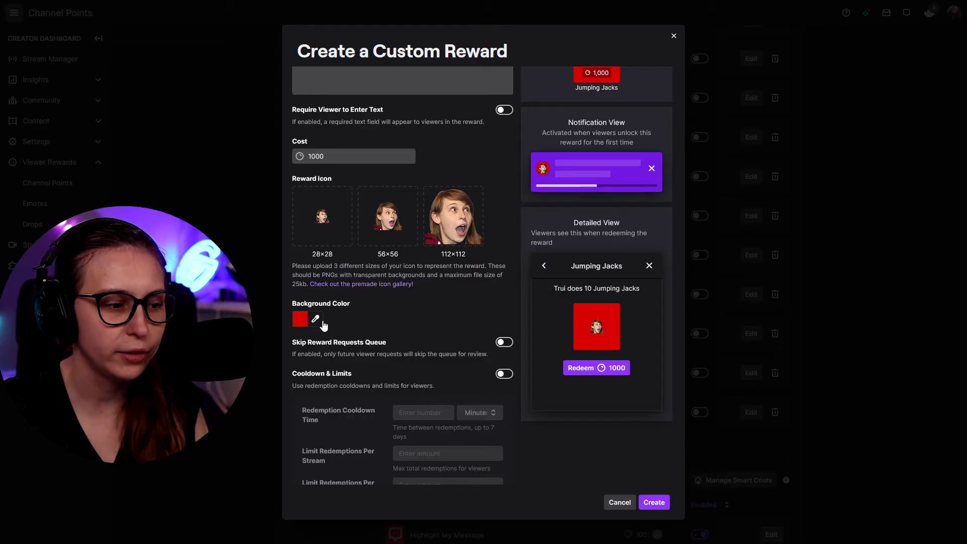
click(301, 319)
drag(422, 327, 396, 257)
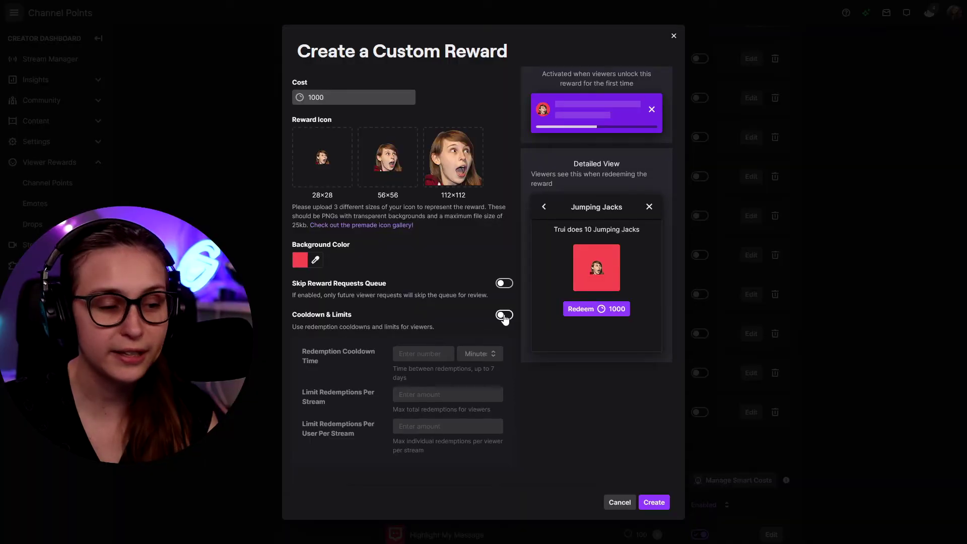
Step: Enable Cooldown & Limits, try a redemption cooldown time of 5 minutes and clear it again
click(504, 316)
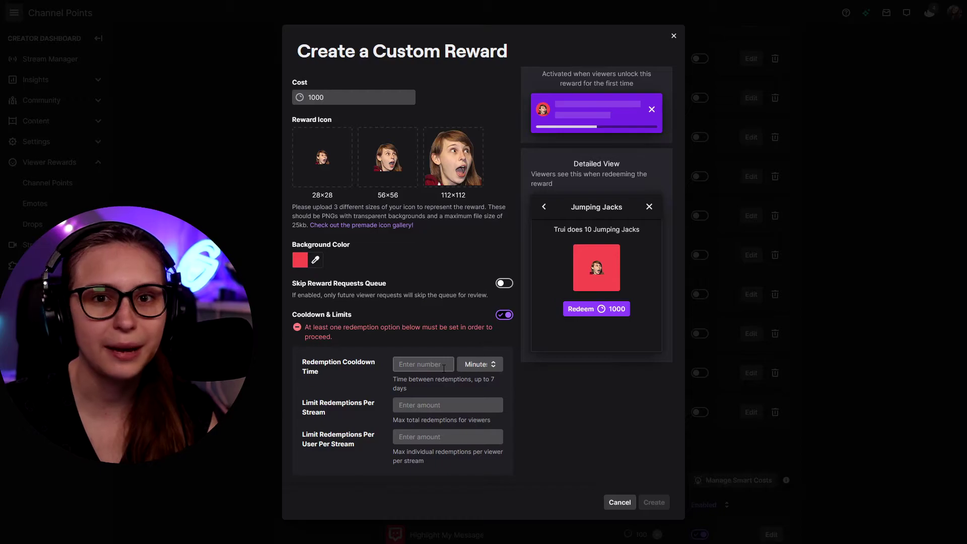
click(444, 368)
text(5)
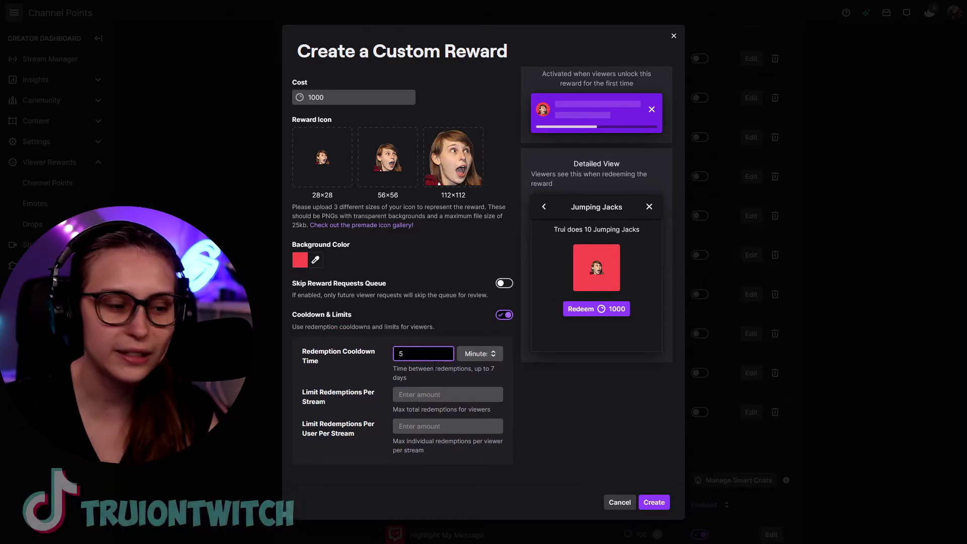
click(477, 359)
click(550, 396)
key(shift+Tab)
key(BackSpace)
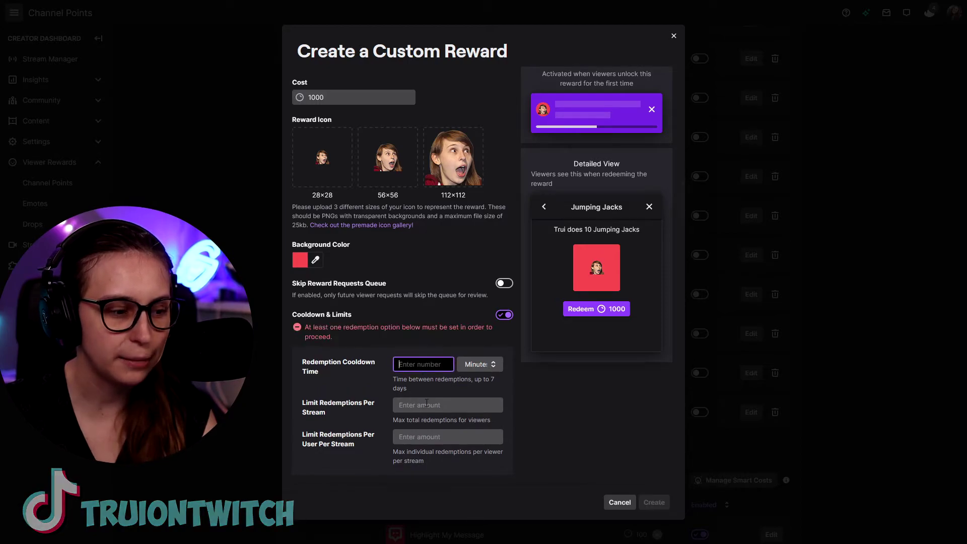
Step: Try a limit of 5 redemptions per stream, clear it, and limit redemptions per user per stream to 1
key(Tab)
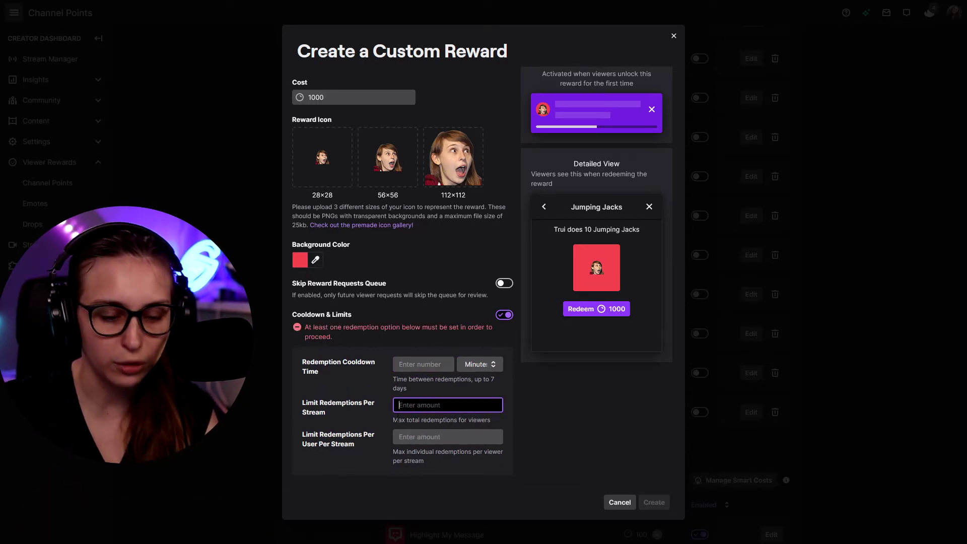
text(5)
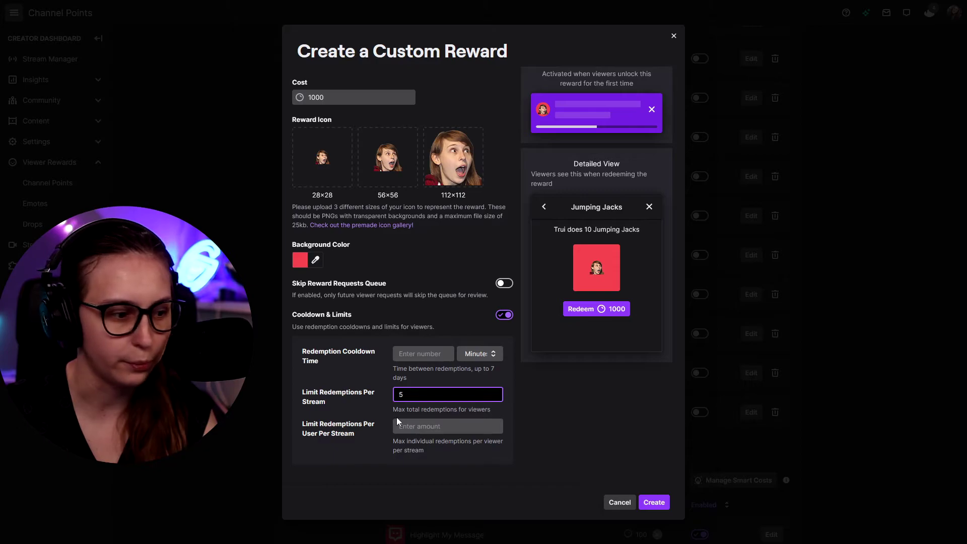
key(BackSpace)
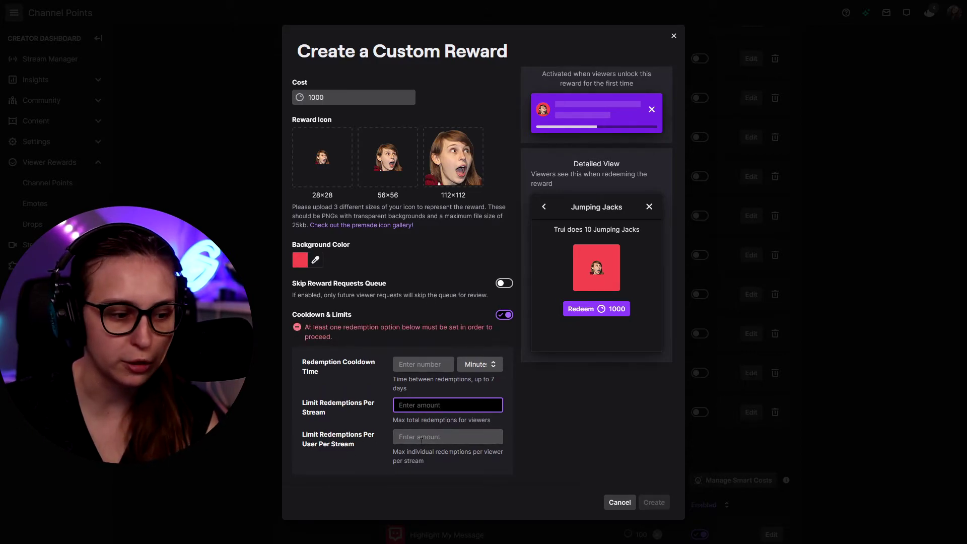
click(417, 438)
text(0)
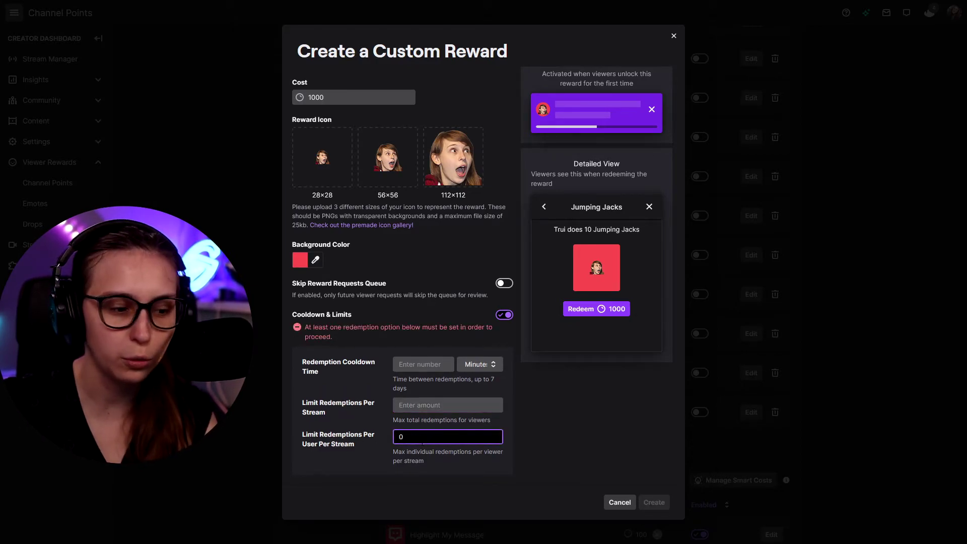
key(BackSpace)
text(1)
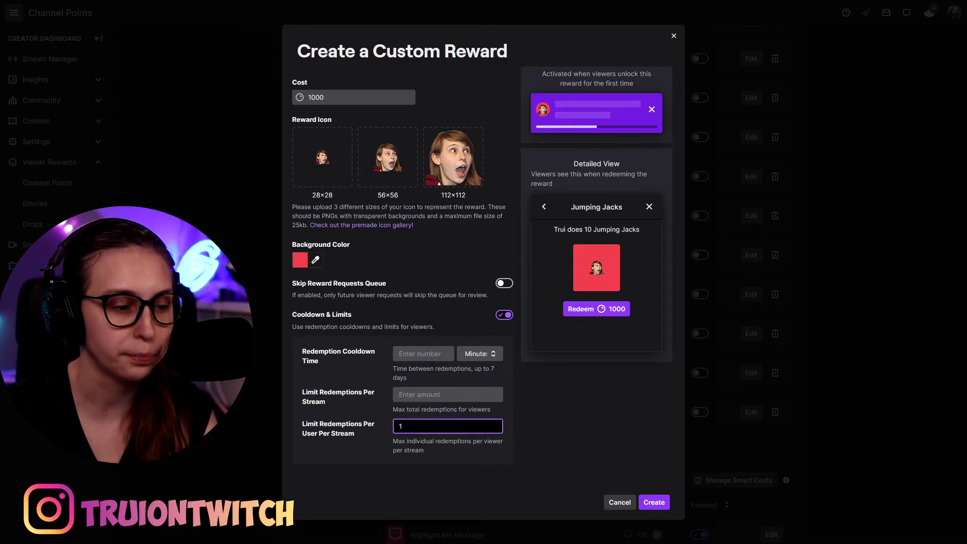
Step: Set the redemption limit per stream to 5 and the redemption cooldown time to 5 minutes
double_click(401, 427)
click(416, 396)
text(5)
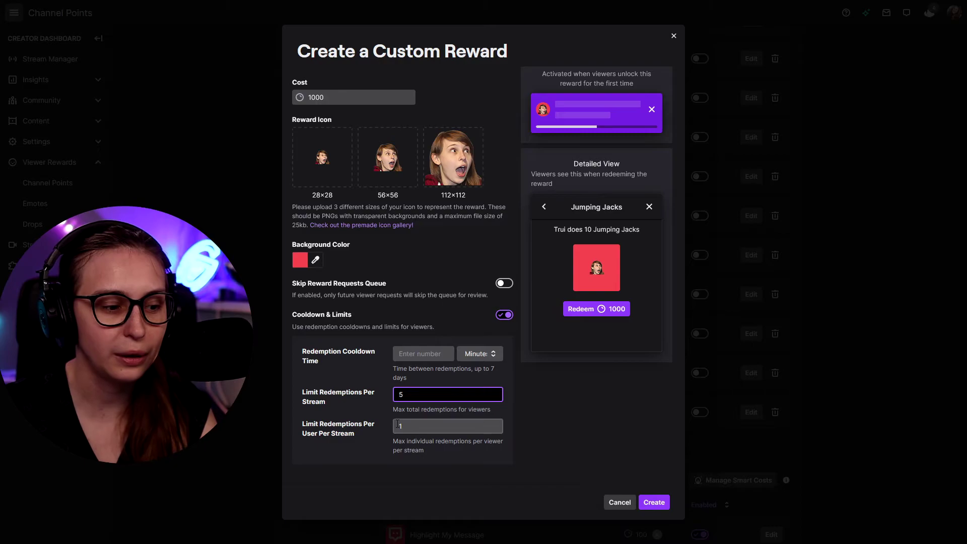
click(430, 355)
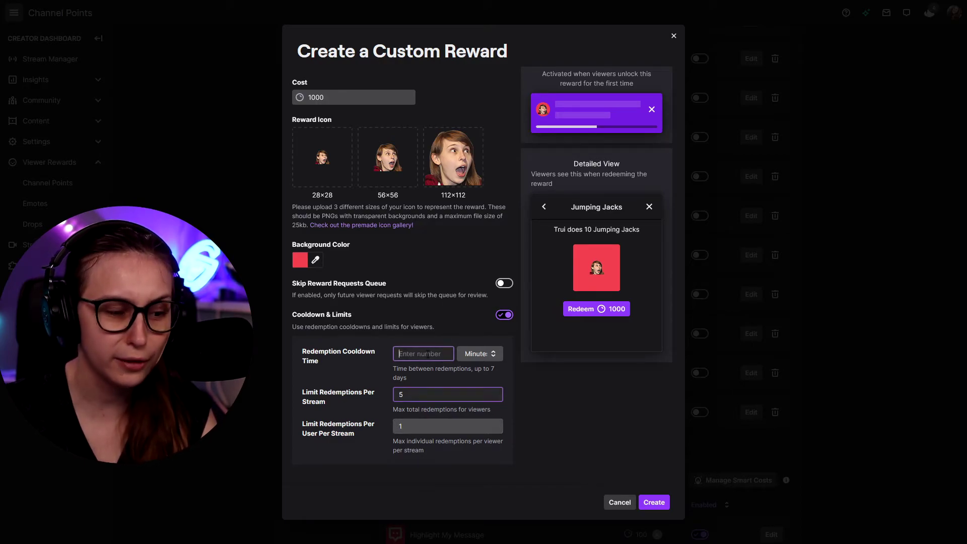
text(5)
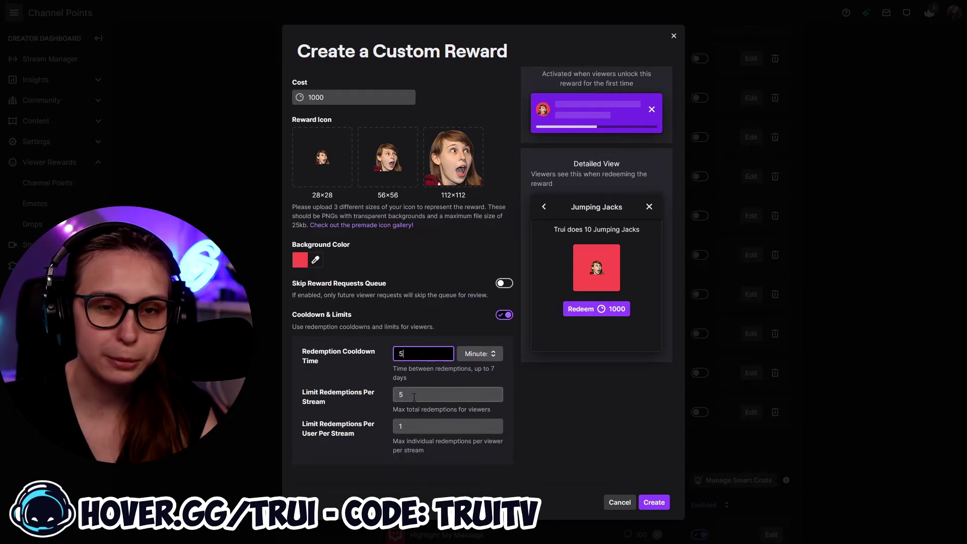
Step: Clear the per-user limit, the per-stream limit and the cooldown time of the reward
click(409, 426)
key(BackSpace)
key(shift+Tab)
key(BackSpace)
key(shift+Tab)
key(shift+Tab)
key(BackSpace)
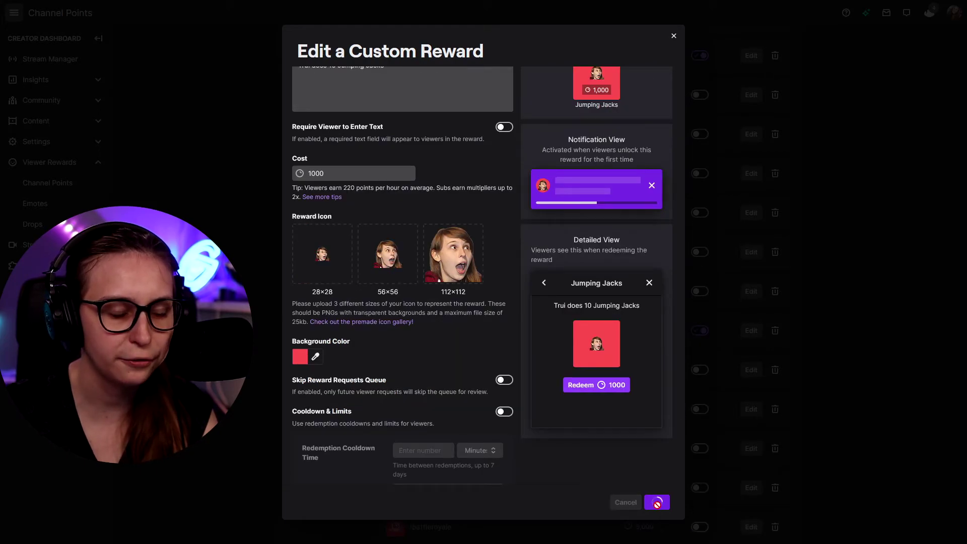
Step: Close the Jumping Jacks reward editor and check how the reward appears among the channel point rewards in the channel's chat
scroll(662, 26, up, 1)
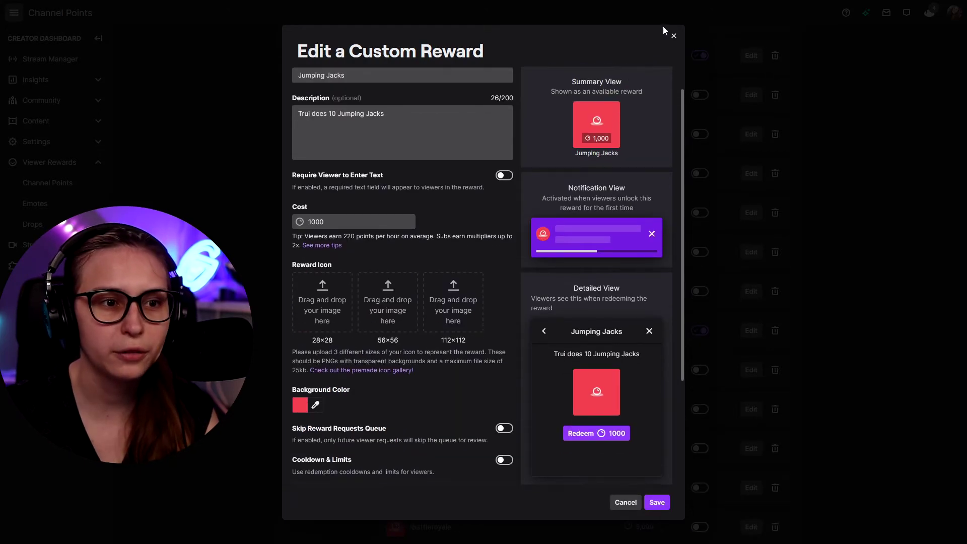
click(674, 35)
click(956, 13)
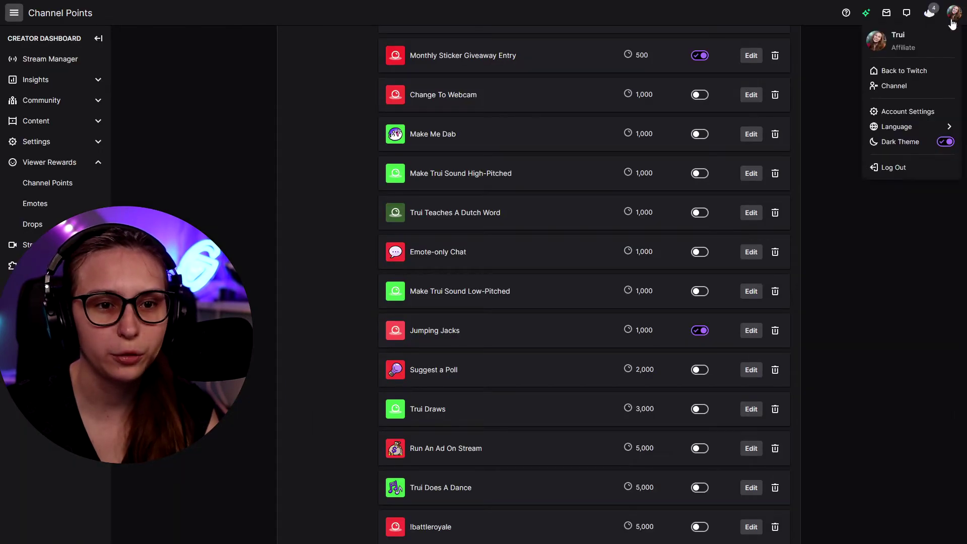
click(916, 85)
click(324, 328)
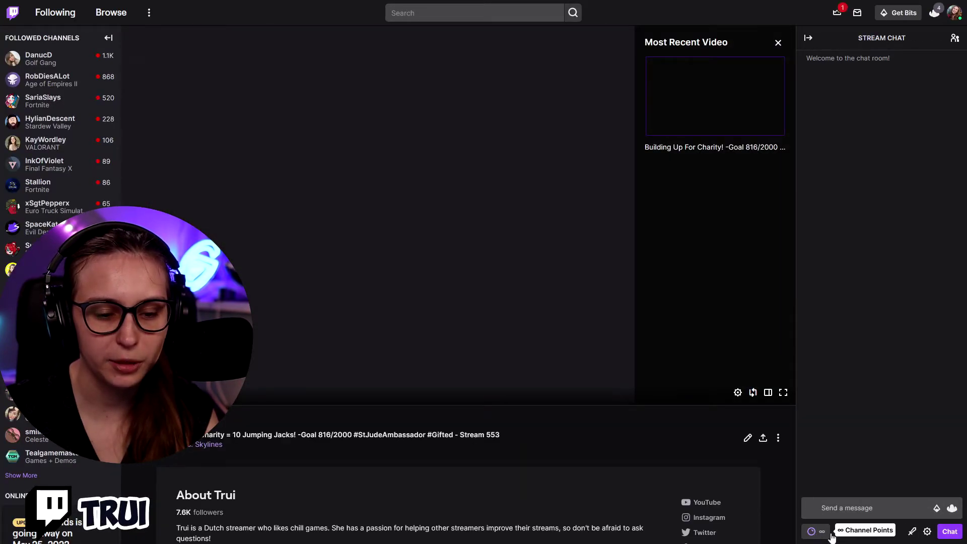
click(813, 532)
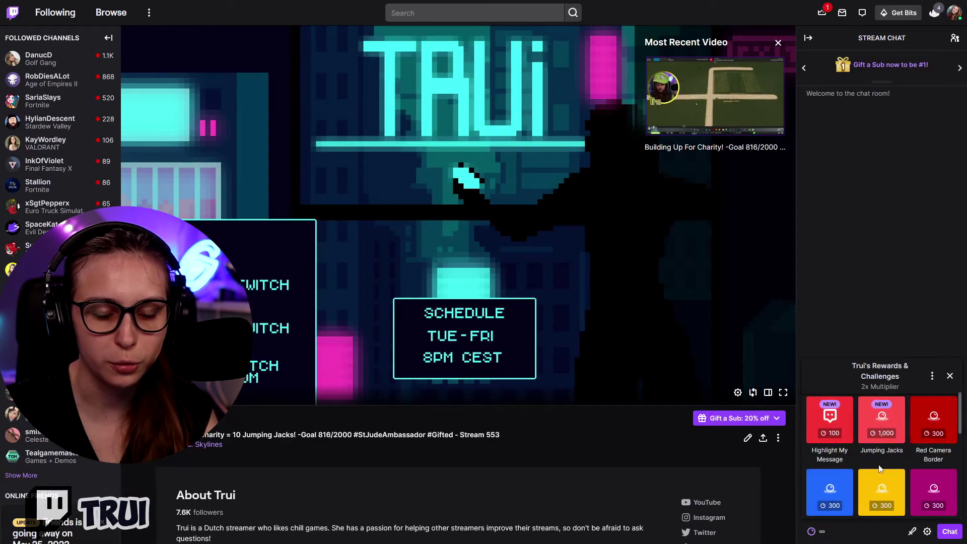
scroll(912, 456, down, 3)
scroll(909, 457, down, 2)
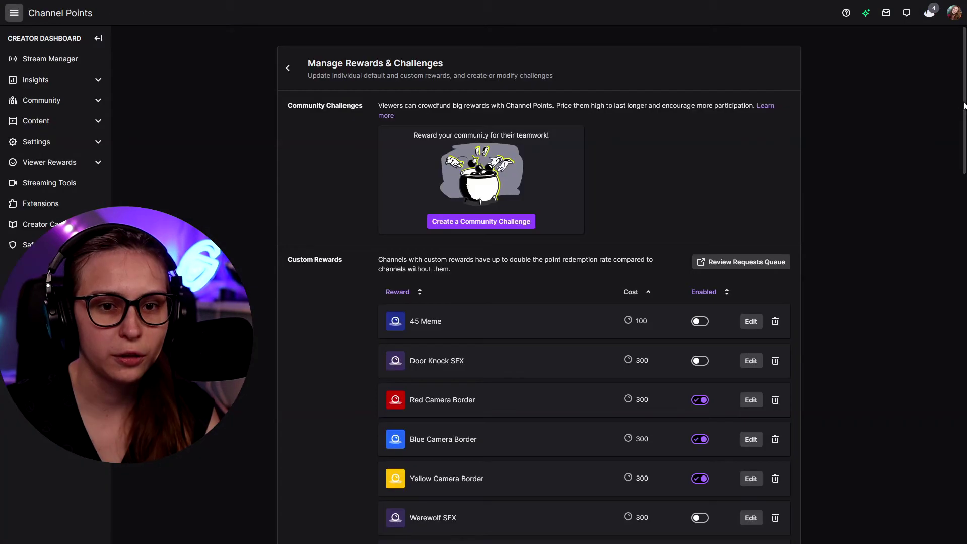
Step: Open the Custom Rewards Collection and examine the Game Related, IRL and Twitch-related reward suggestions
scroll(584, 282, down, 10)
scroll(675, 384, down, 2)
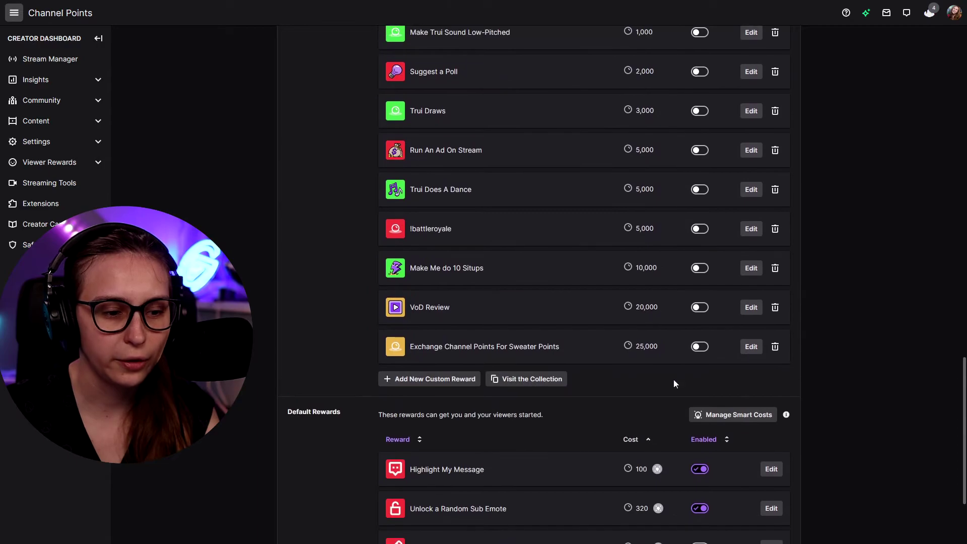
click(517, 386)
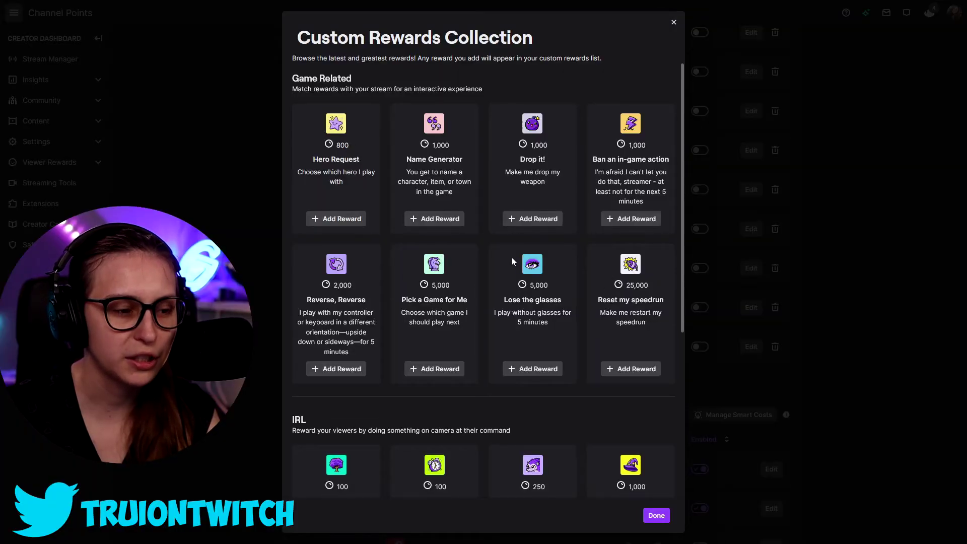
scroll(512, 257, down, 5)
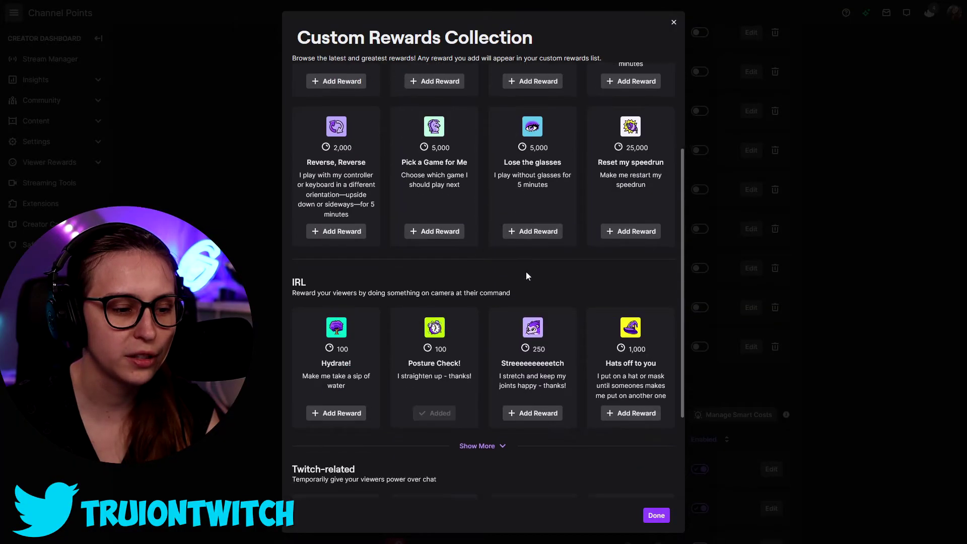
click(496, 310)
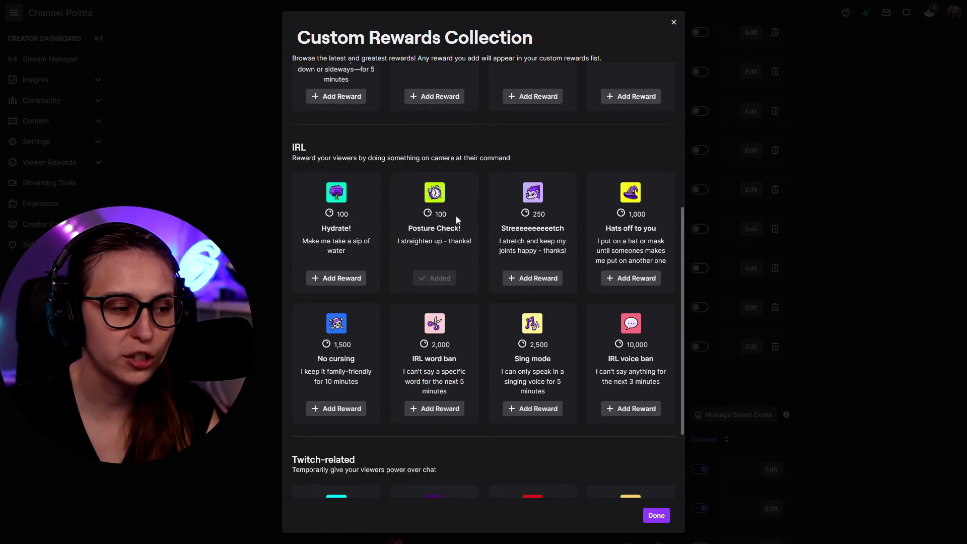
scroll(533, 333, down, 1)
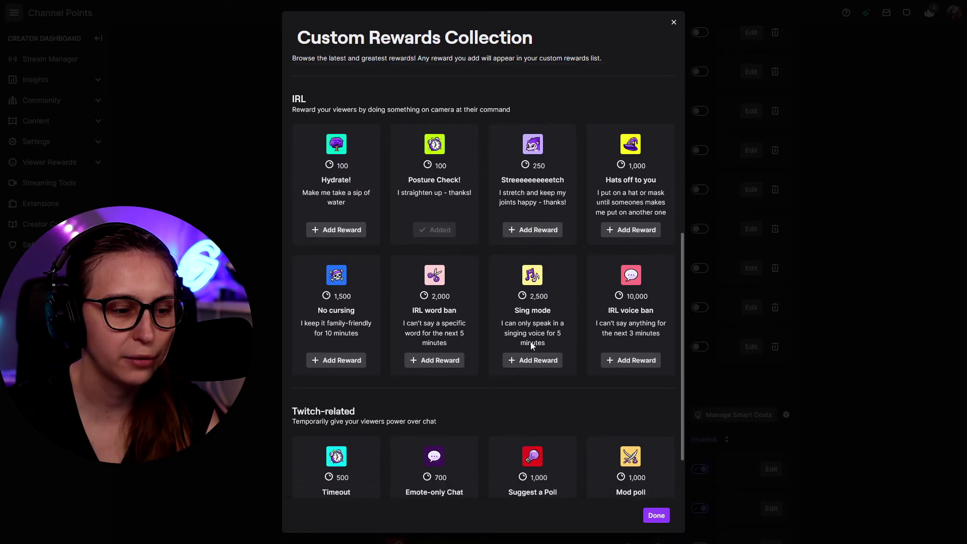
scroll(538, 363, down, 4)
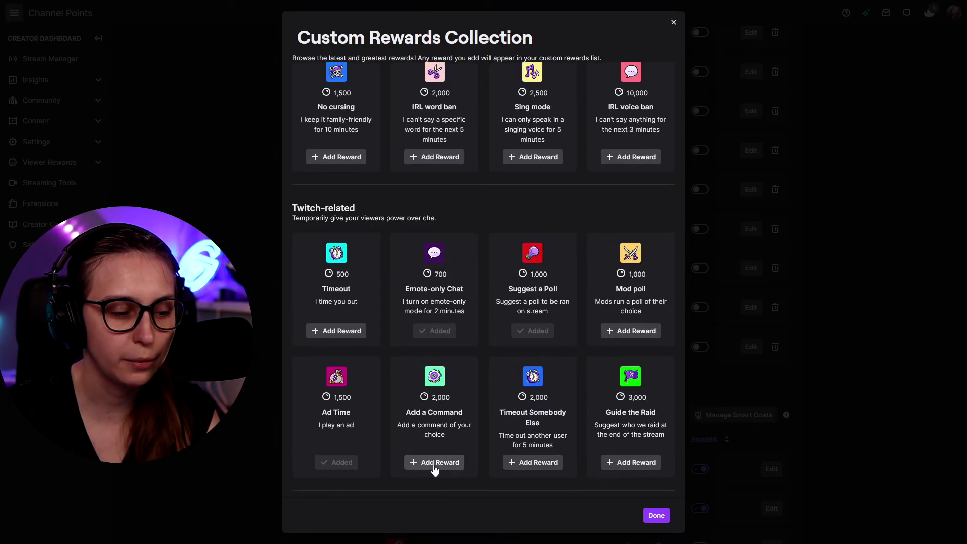
scroll(572, 330, up, 10)
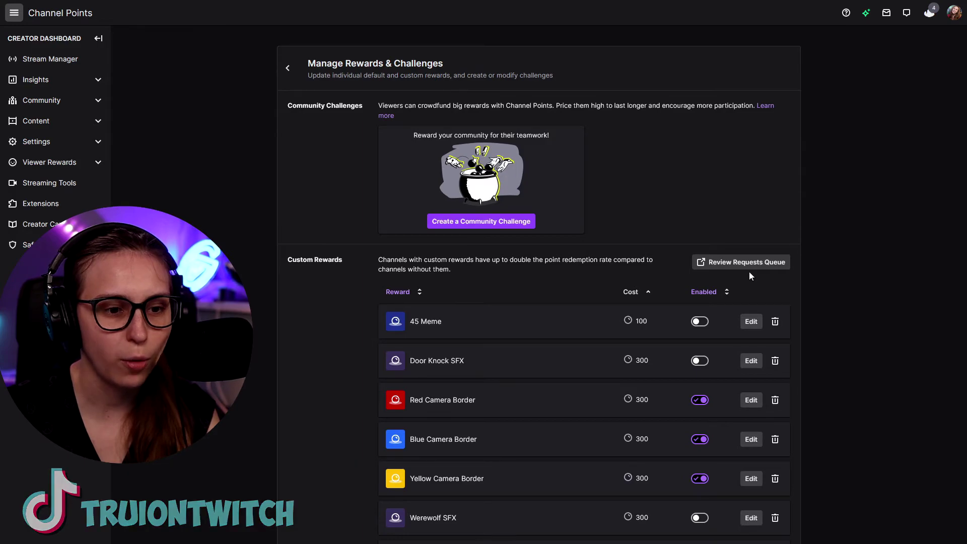
Step: Open the reward requests queue and look through all pending redemption requests down to the most recent ones
click(765, 266)
drag(348, 35, 685, 15)
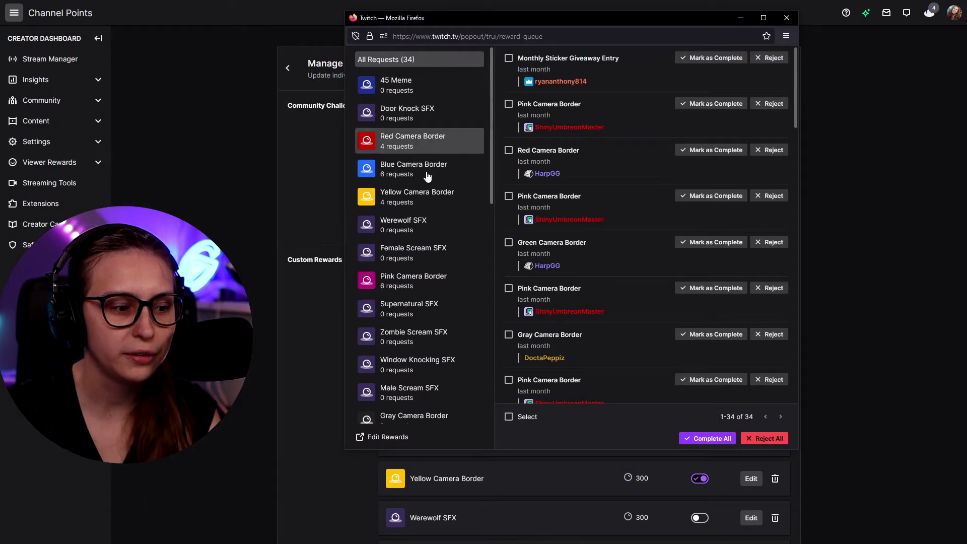
drag(492, 97, 606, 128)
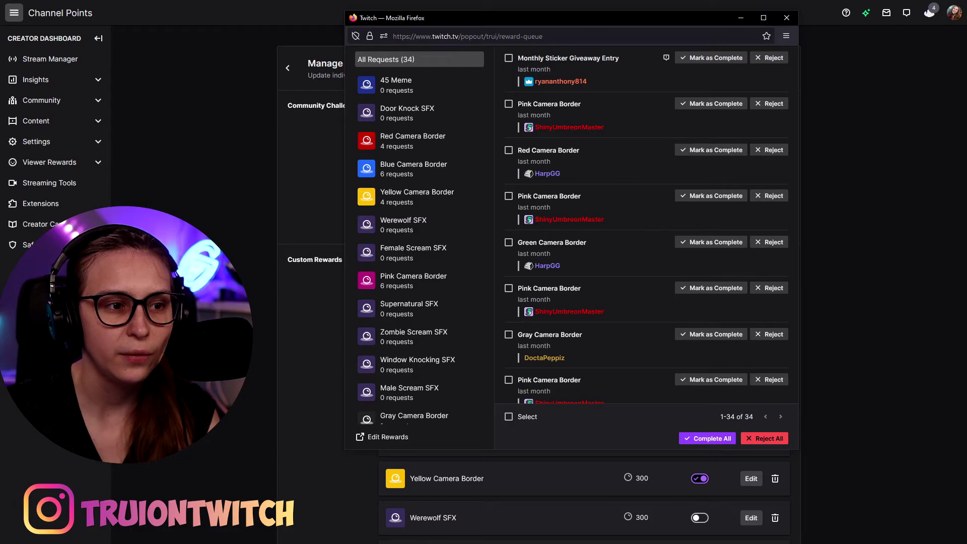
triple_click(568, 58)
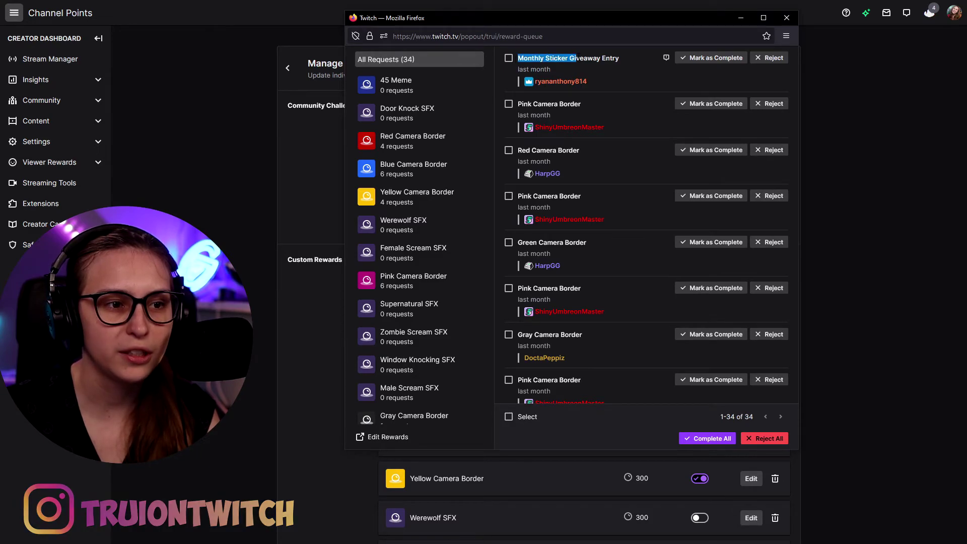
drag(793, 98, 803, 349)
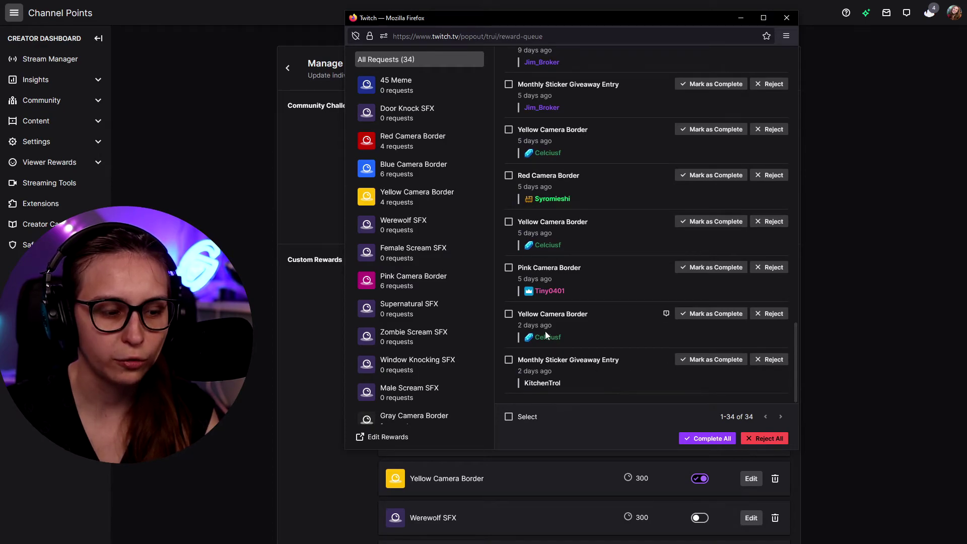
Step: Mark the three newest Yellow Camera Border requests and the newest Pink and Red Camera Border requests as complete
click(705, 314)
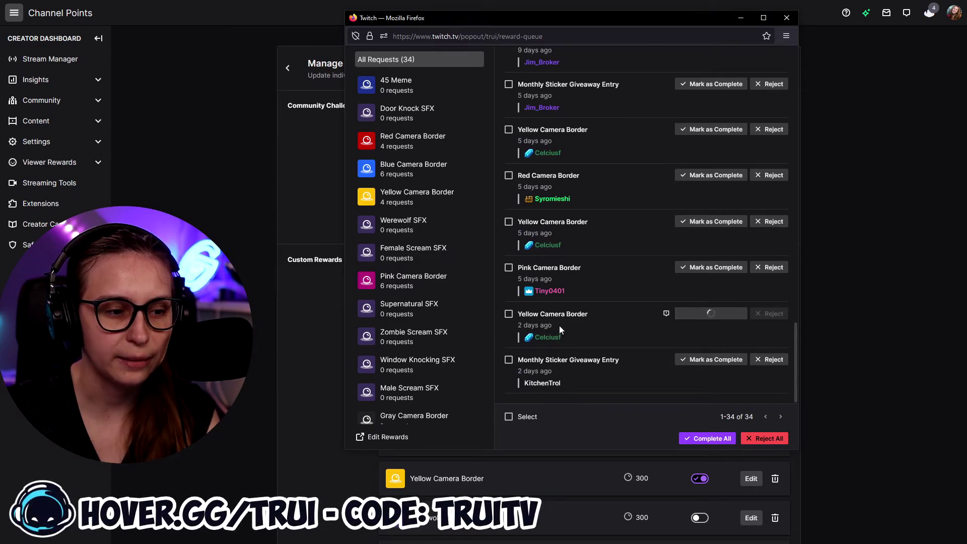
click(705, 318)
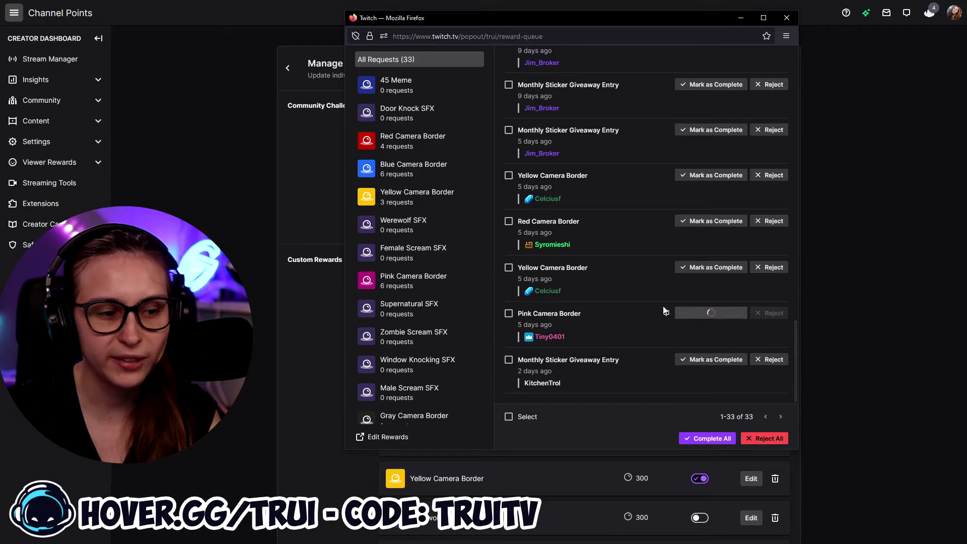
click(701, 315)
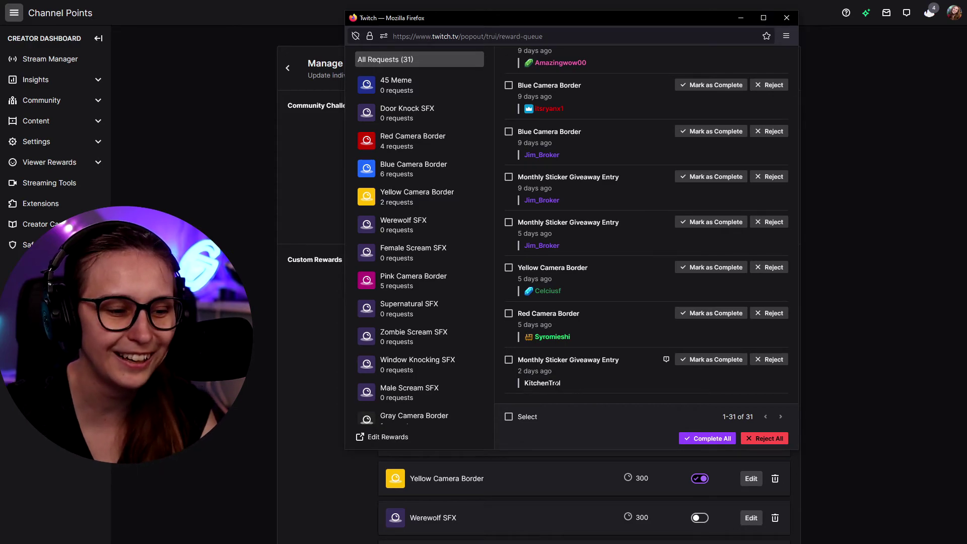
click(696, 316)
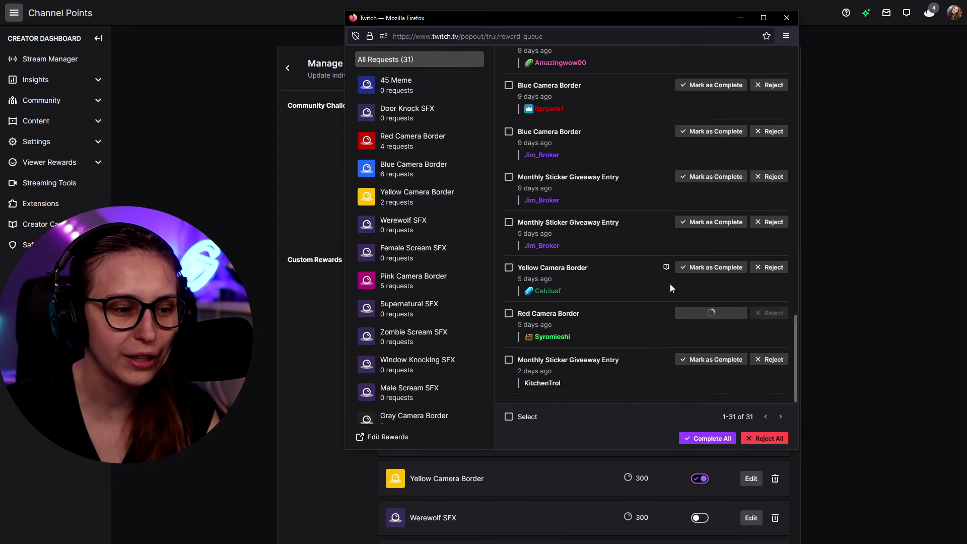
click(707, 317)
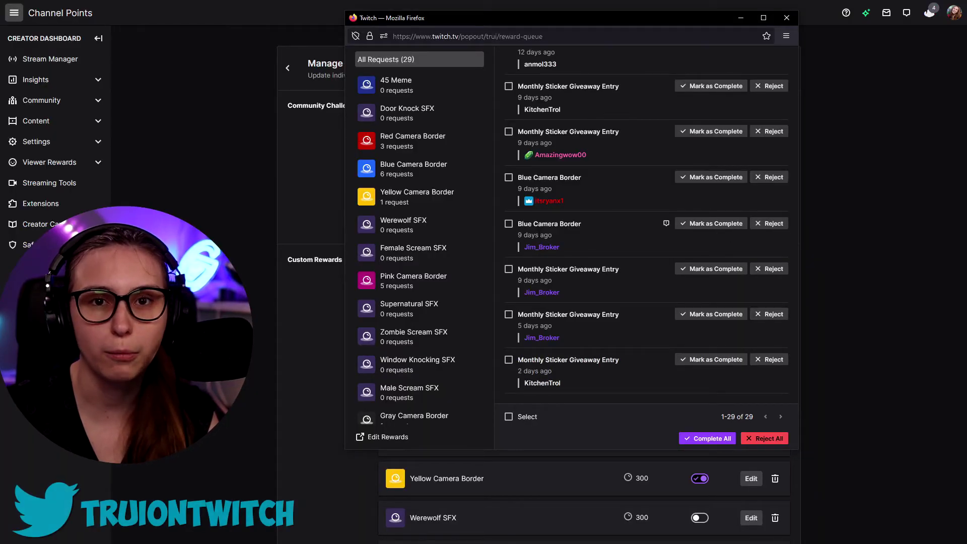
Step: Complete all pending Green Camera Border requests at once and show the requests for Monthly Sticker Giveaway Entry
scroll(432, 291, down, 15)
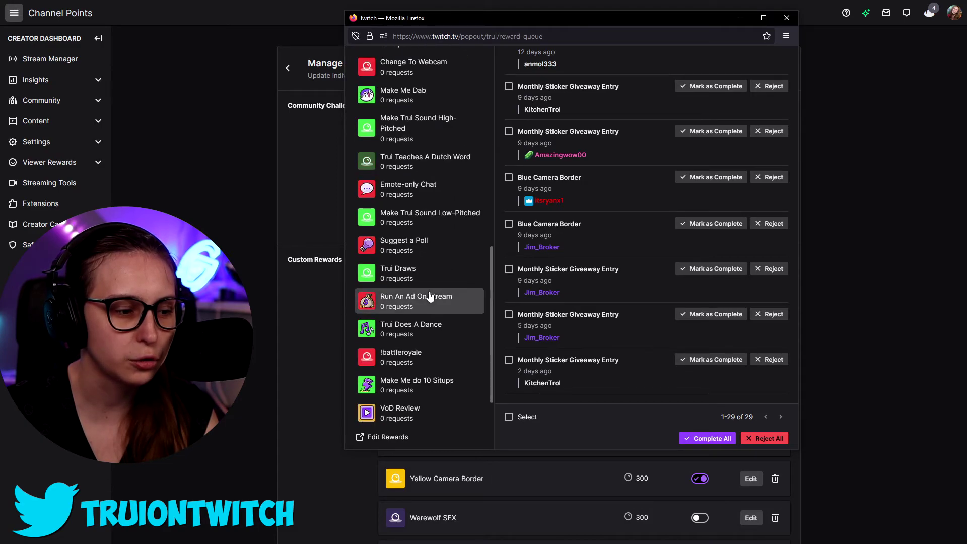
scroll(426, 214, up, 5)
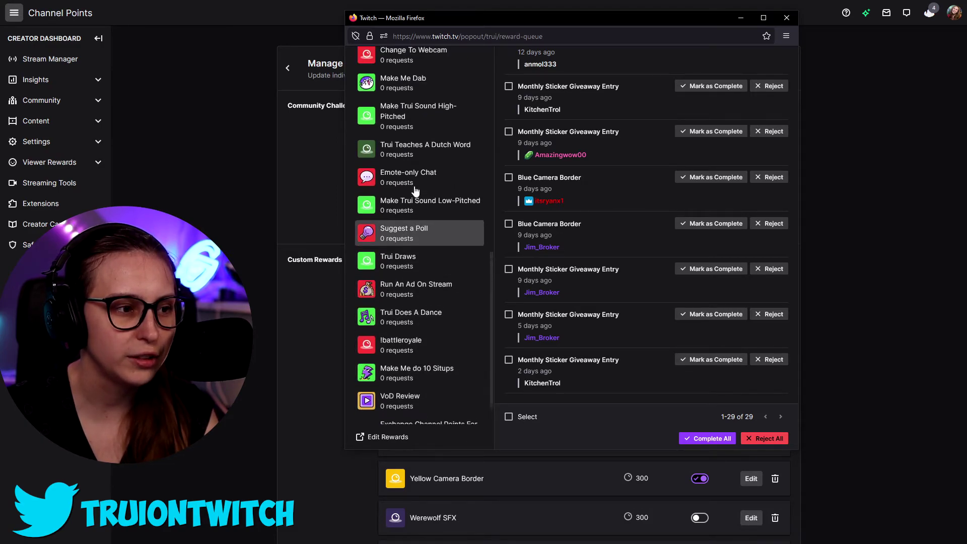
scroll(426, 132, up, 1)
click(443, 150)
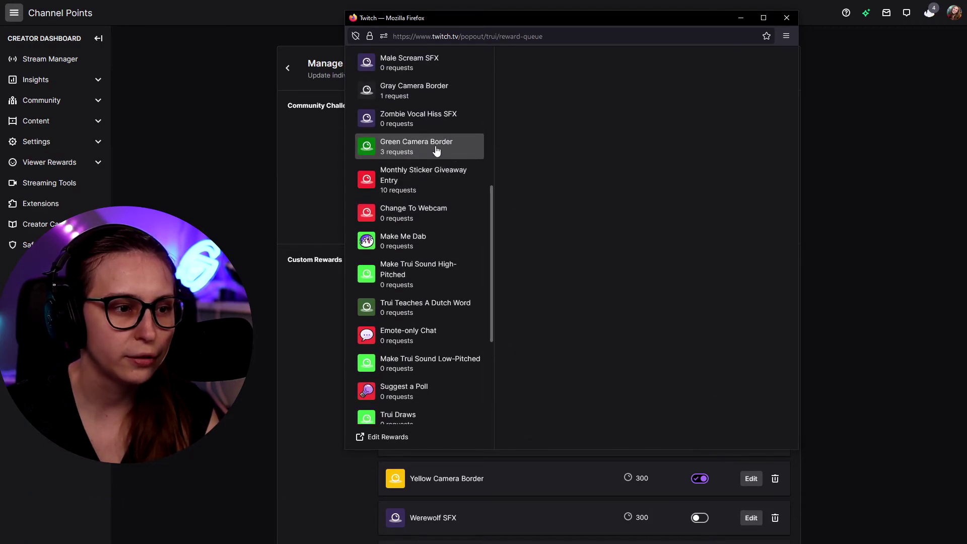
click(509, 78)
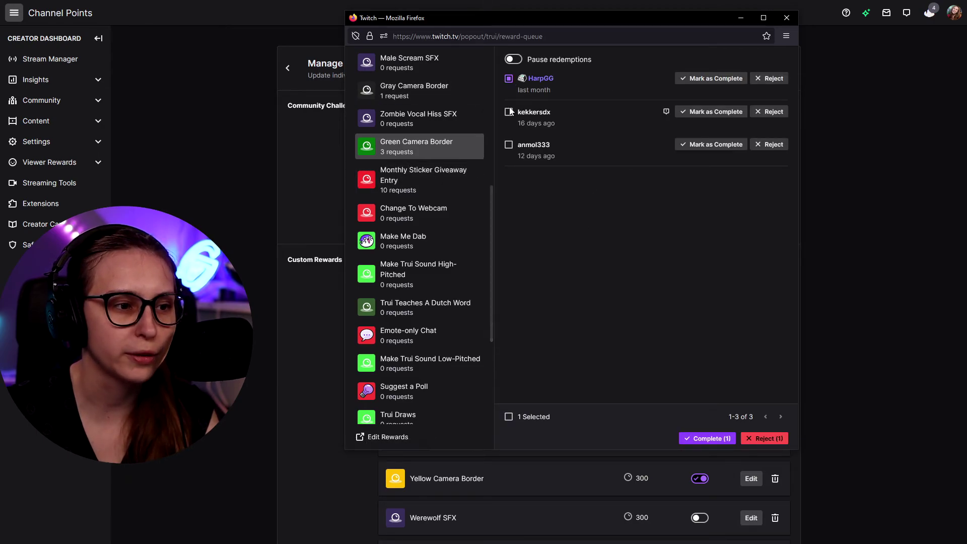
click(718, 447)
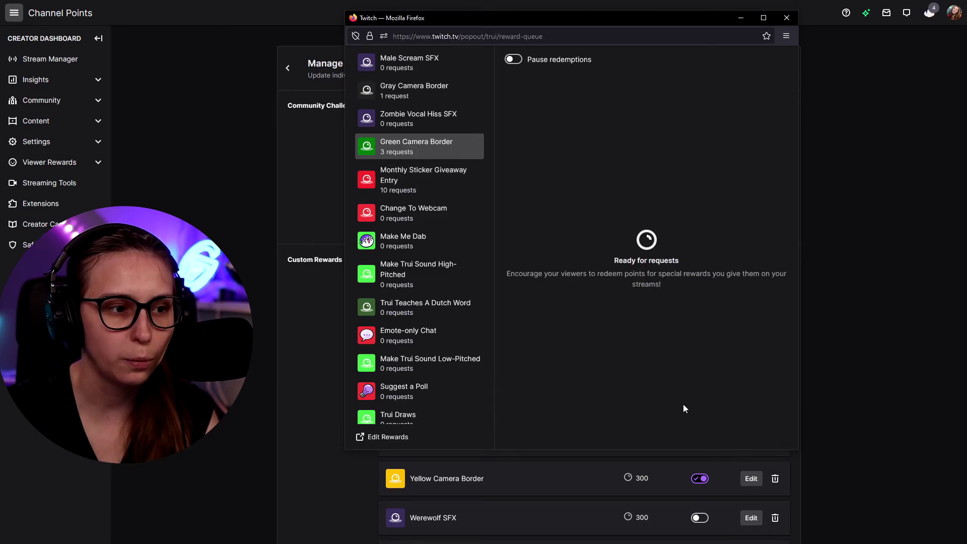
click(393, 180)
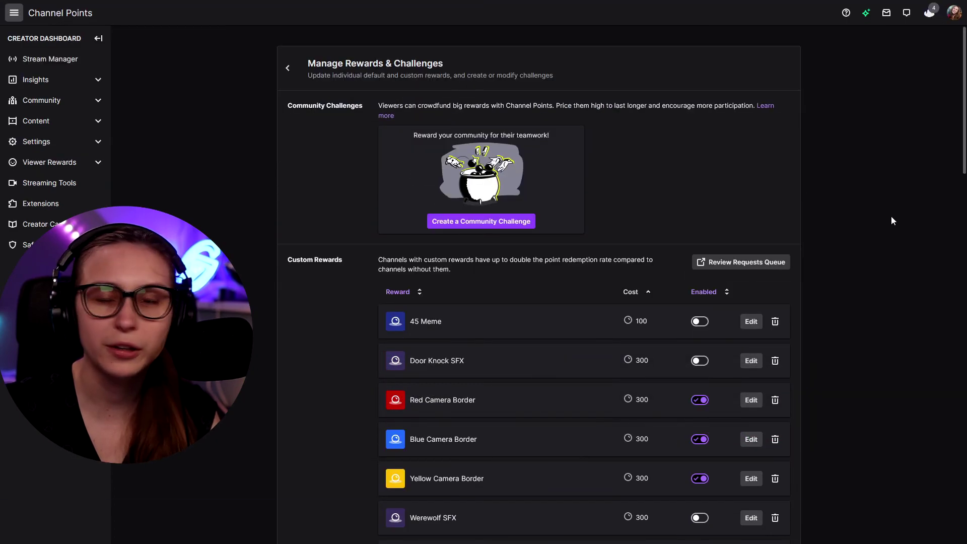
Step: Try the enabled switch of the Red Camera Border reward in the custom rewards list
scroll(895, 219, down, 2)
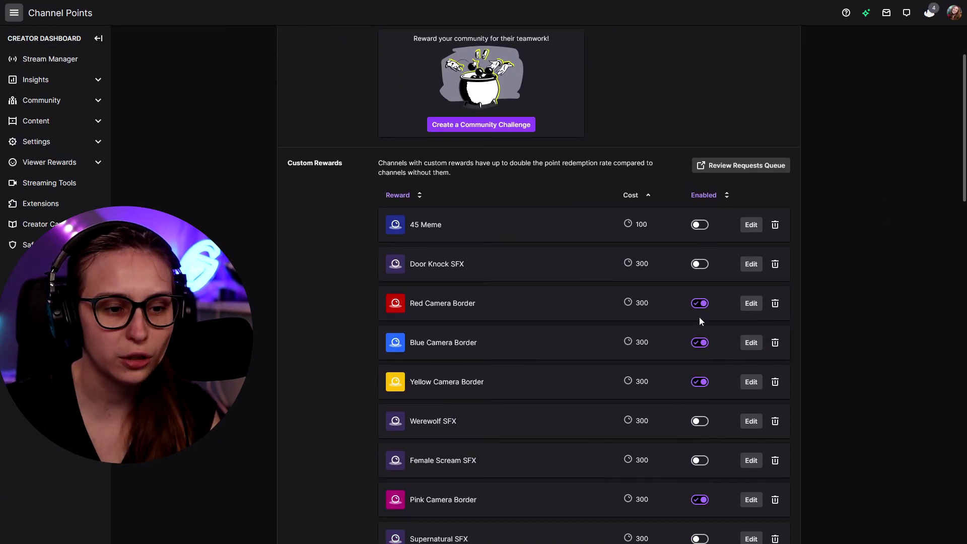
click(700, 304)
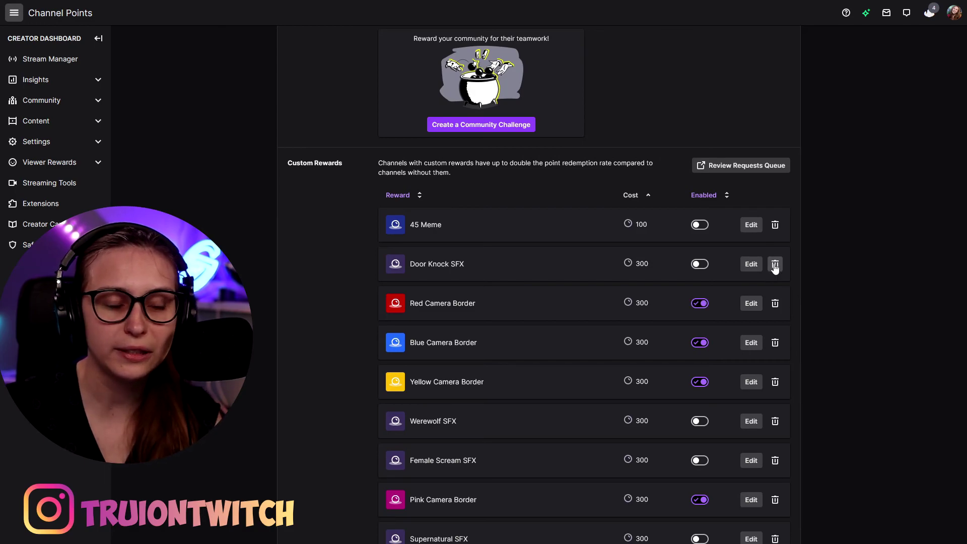